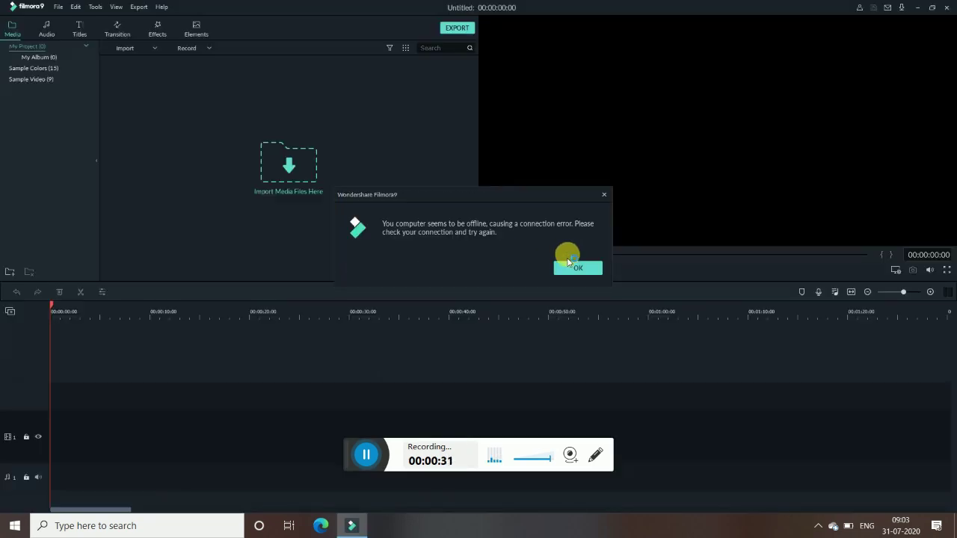
Dismiss the connection error message and enlarge the time scale of the timeline.
left_click(580, 268)
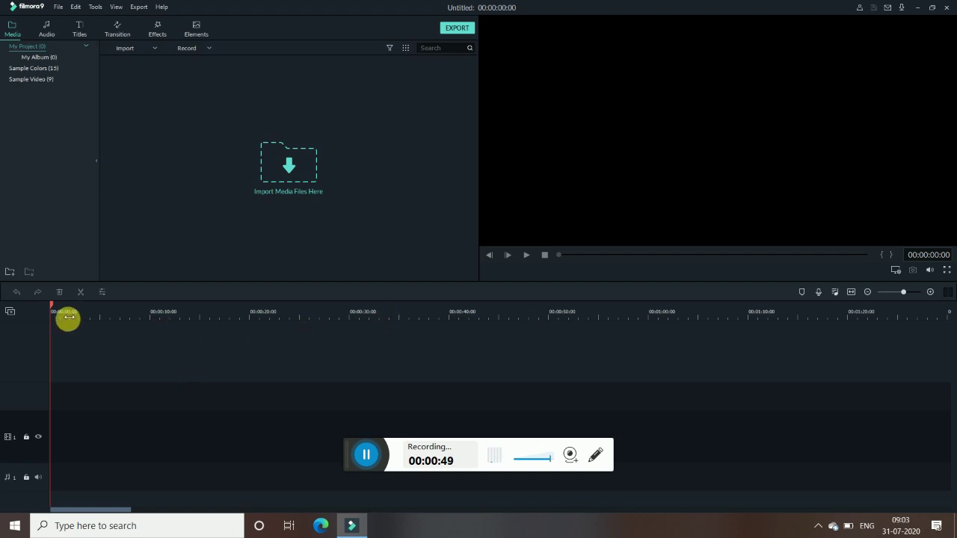
mouse_move(75, 317)
left_mouse_down()
mouse_move(280, 314)
mouse_move(83, 304)
left_mouse_up()
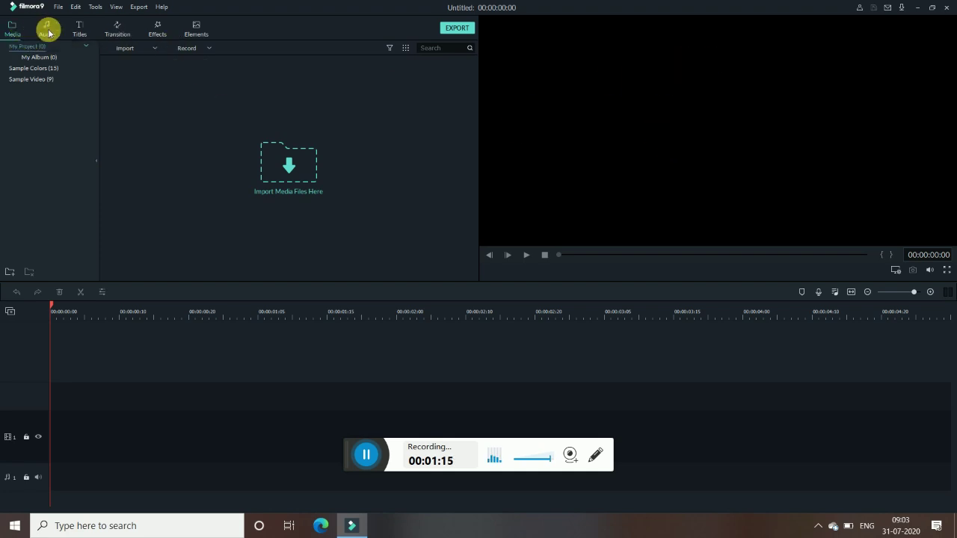
Look through the program menus and the Titles, Transition, Effects and Elements libraries, ending back at the Media library.
left_click(58, 8)
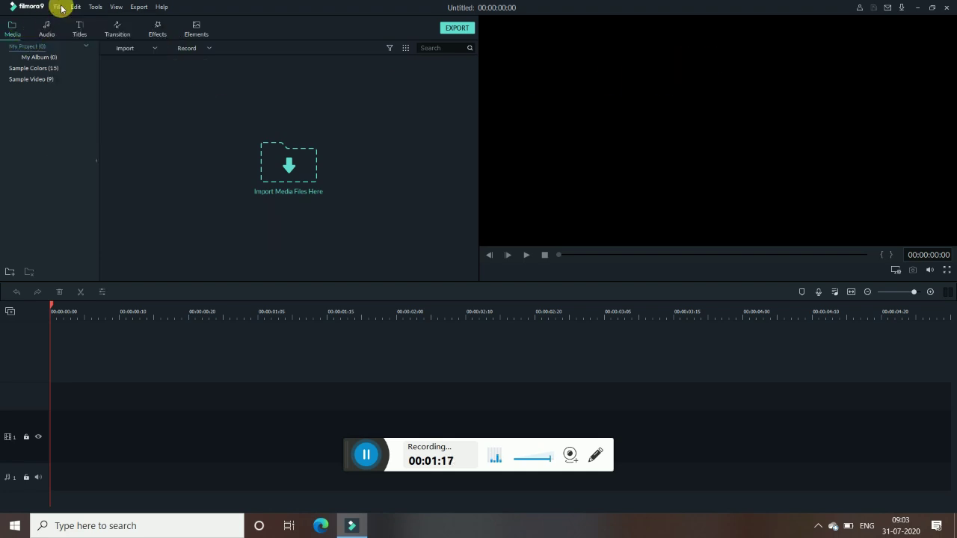
left_click(116, 7)
left_click(116, 6)
left_click(135, 7)
left_click(77, 41)
left_click(46, 30)
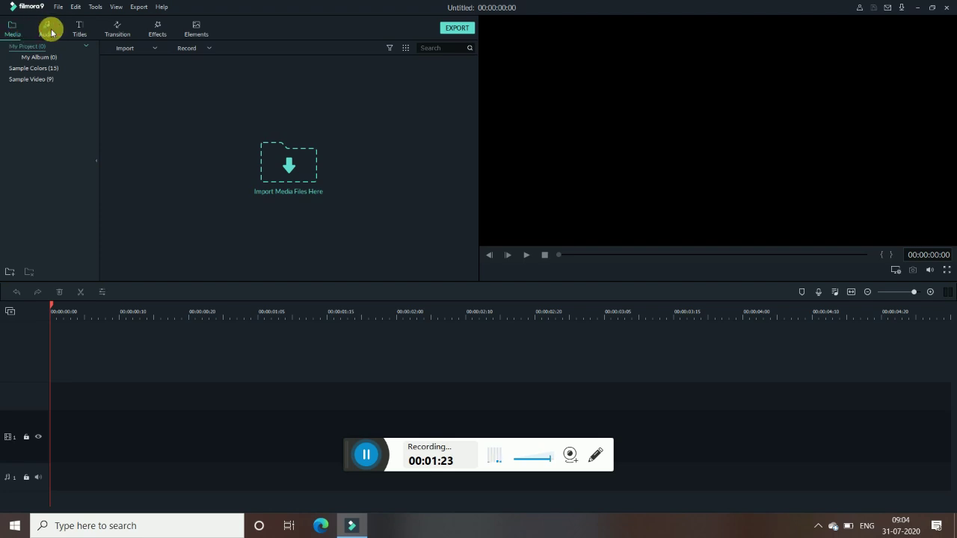
left_click(78, 34)
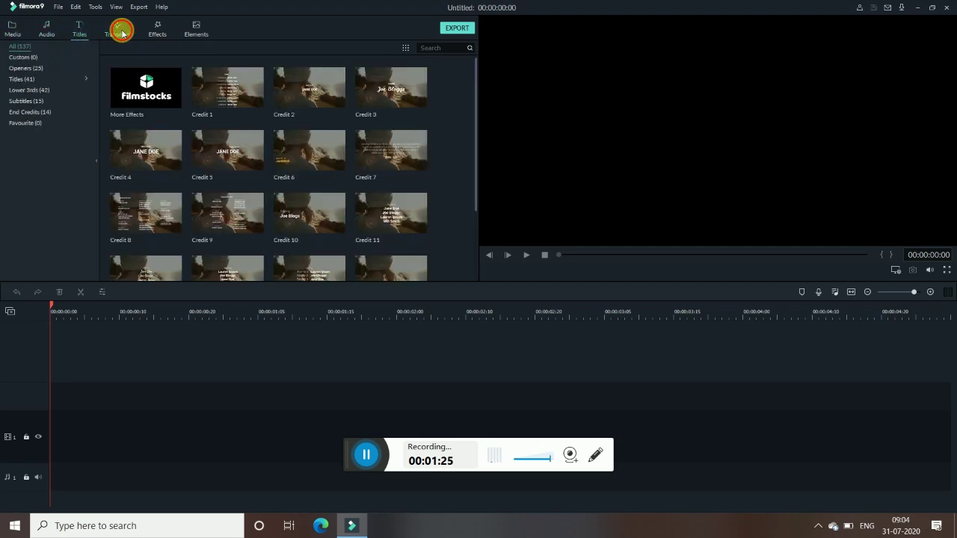
left_click(118, 30)
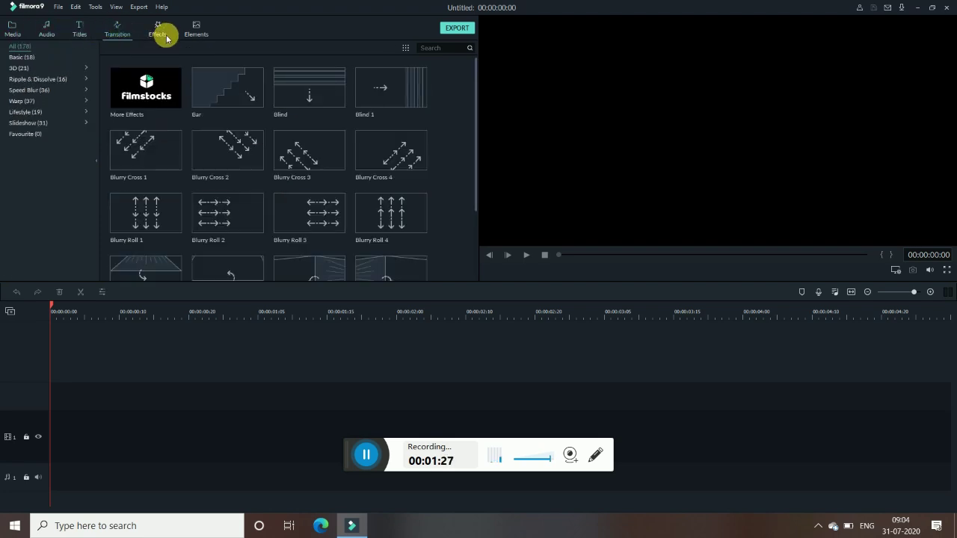
left_click(169, 32)
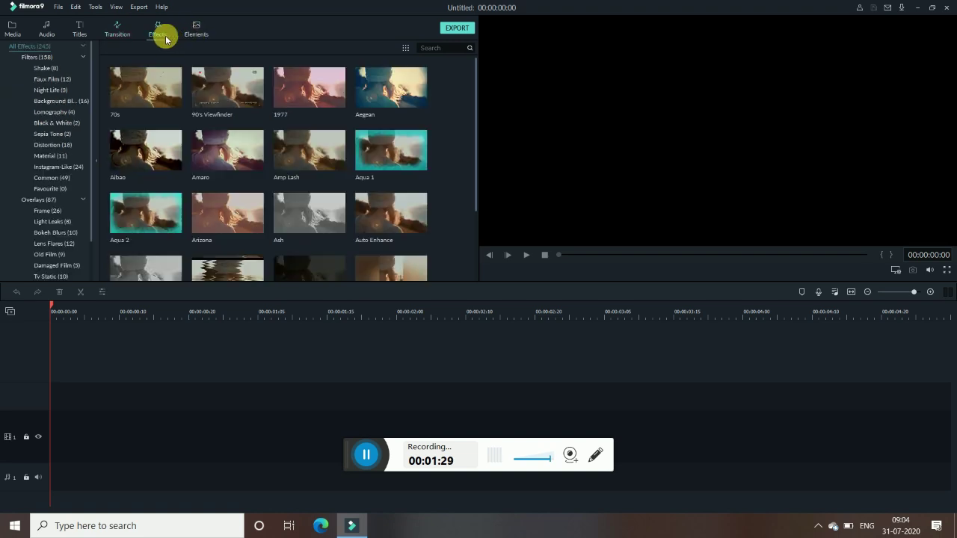
left_click(191, 32)
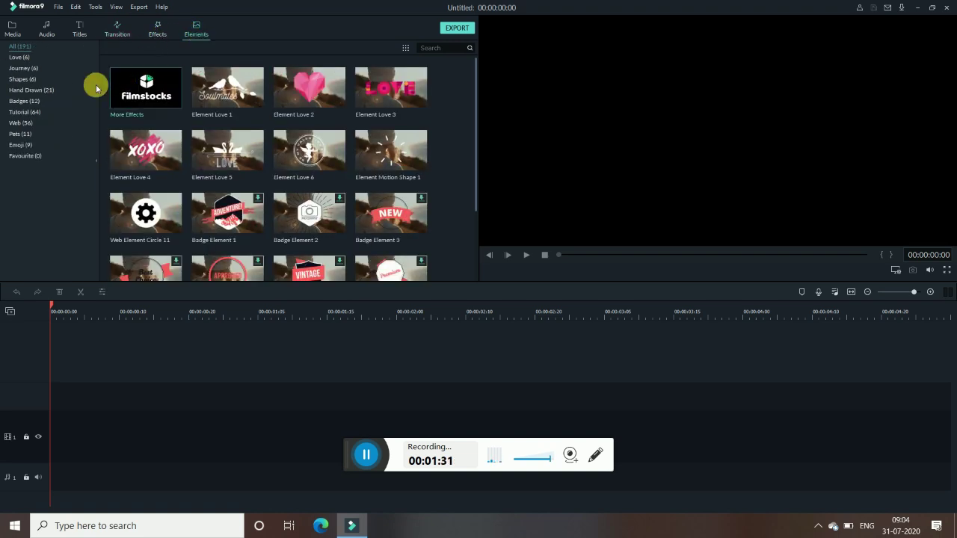
left_click(15, 34)
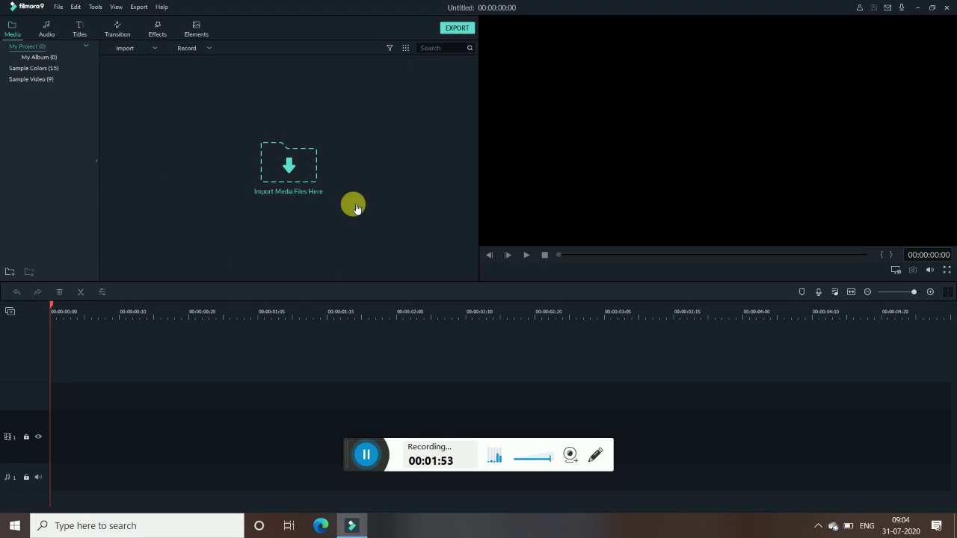
left_click(286, 185)
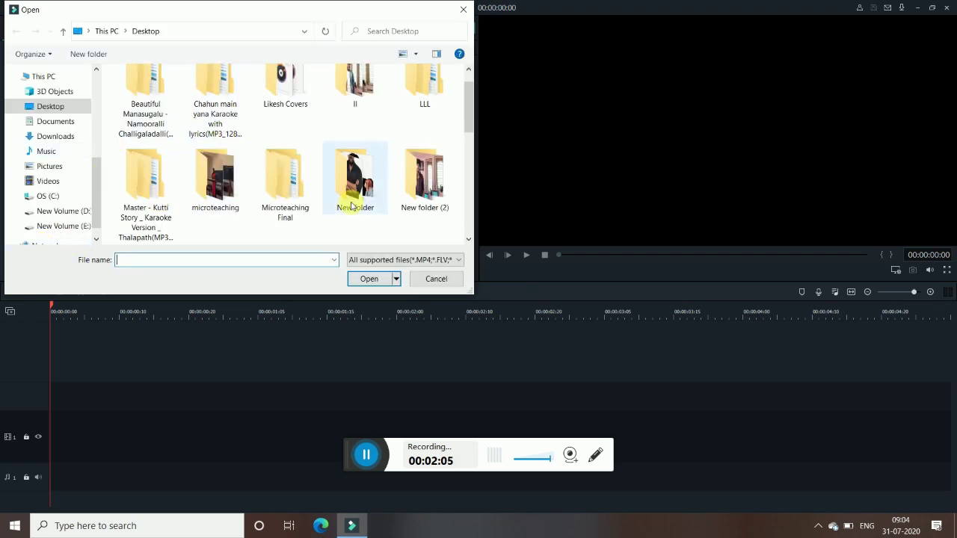
scroll(317, 154, "up", 1)
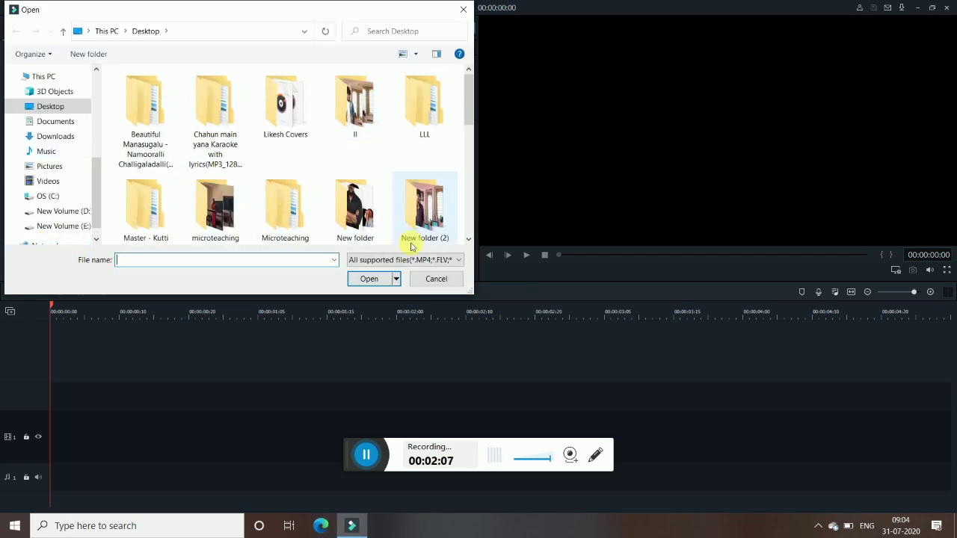
left_click(421, 280)
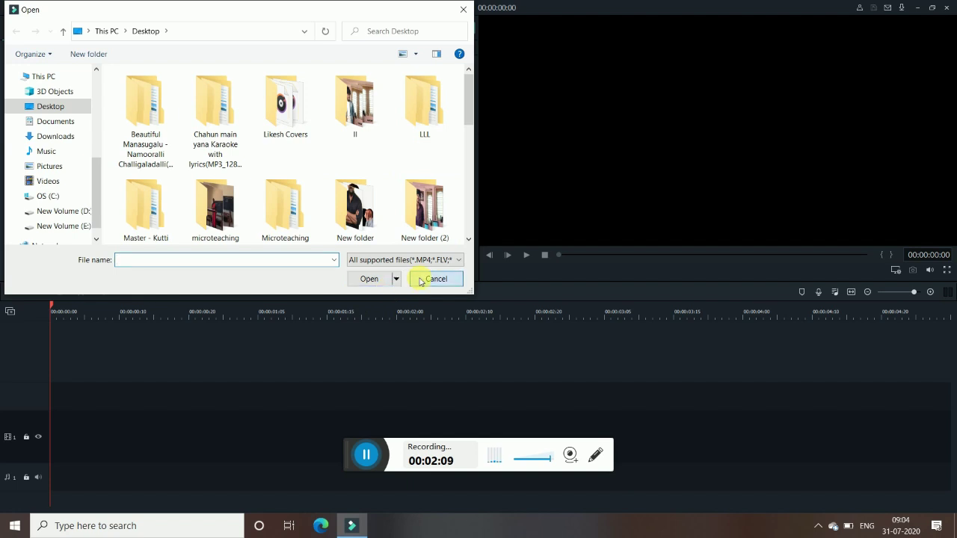
Import the Untitled 622 video from the desktop into the project media, shrinking the editor window to reach it and maximizing it again.
left_click(931, 8)
left_click_drag(520, 118, 528, 304)
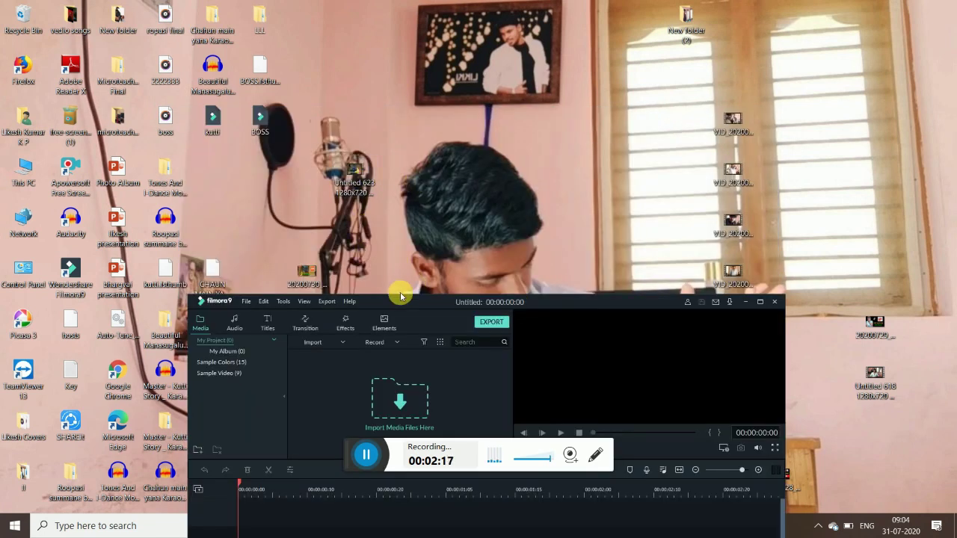
left_click_drag(397, 305, 327, 435)
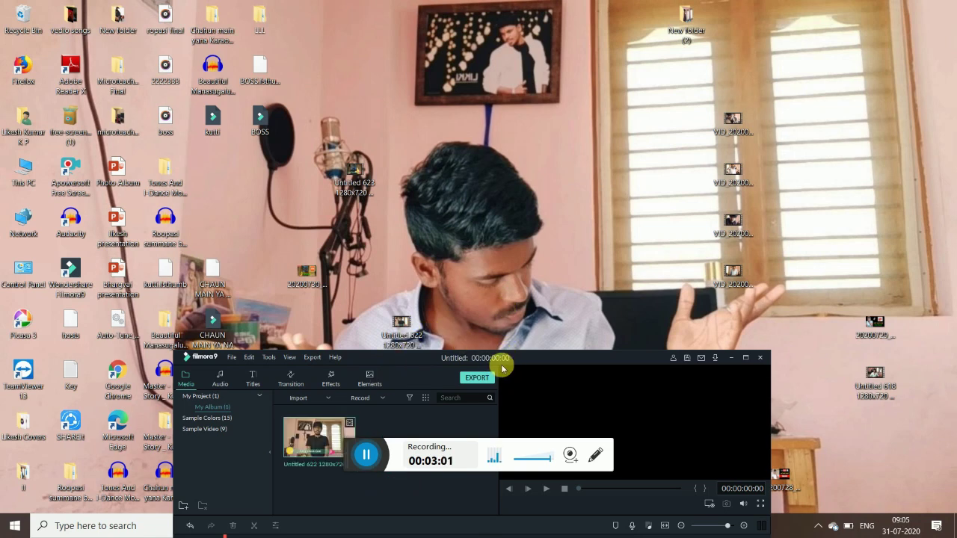
left_click_drag(513, 361, 526, 112)
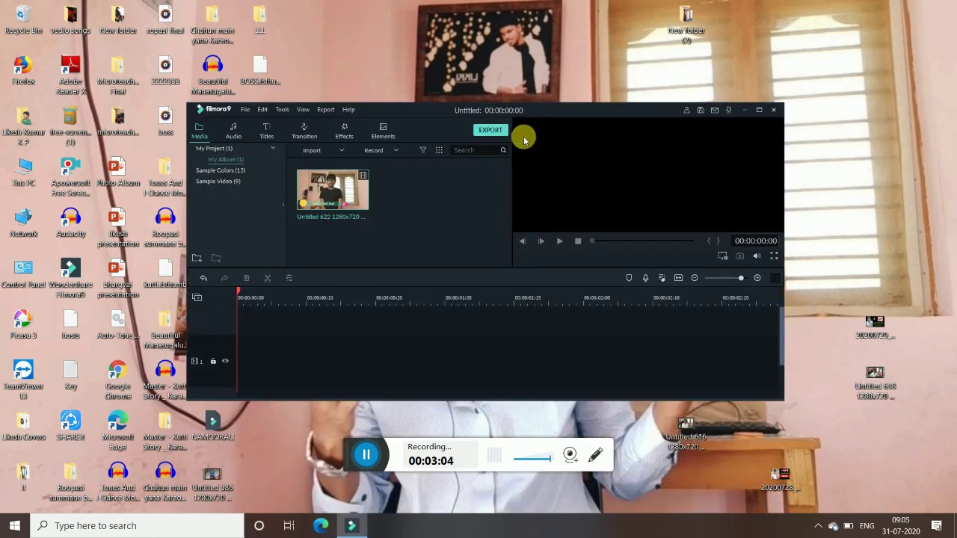
left_click(759, 110)
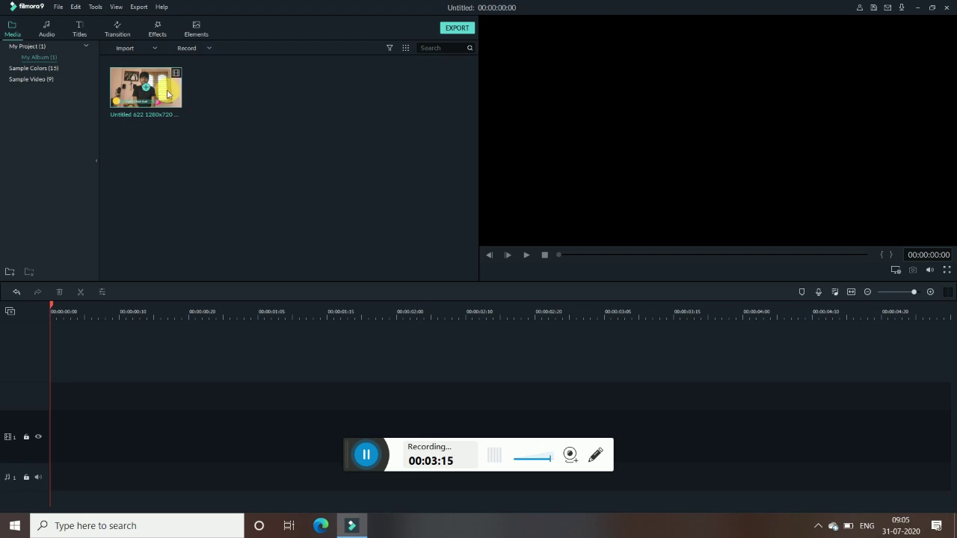
Place the Untitled 622 clip at the start of video track 1 and match the project settings to the media.
left_click_drag(166, 94, 4, 436)
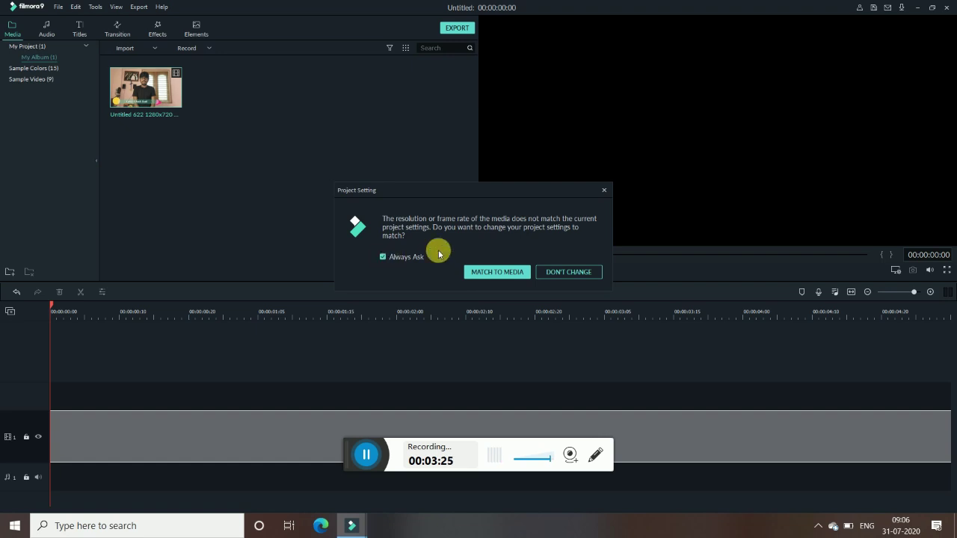
left_click(482, 272)
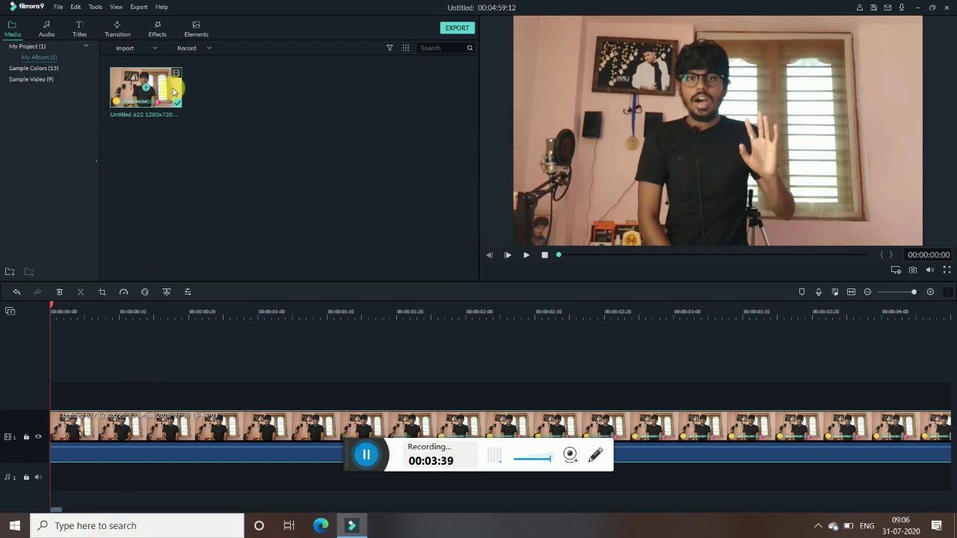
Add two more copies of the Untitled 622 clip at the start of video tracks 2 and 3.
left_click_drag(171, 88, 23, 394)
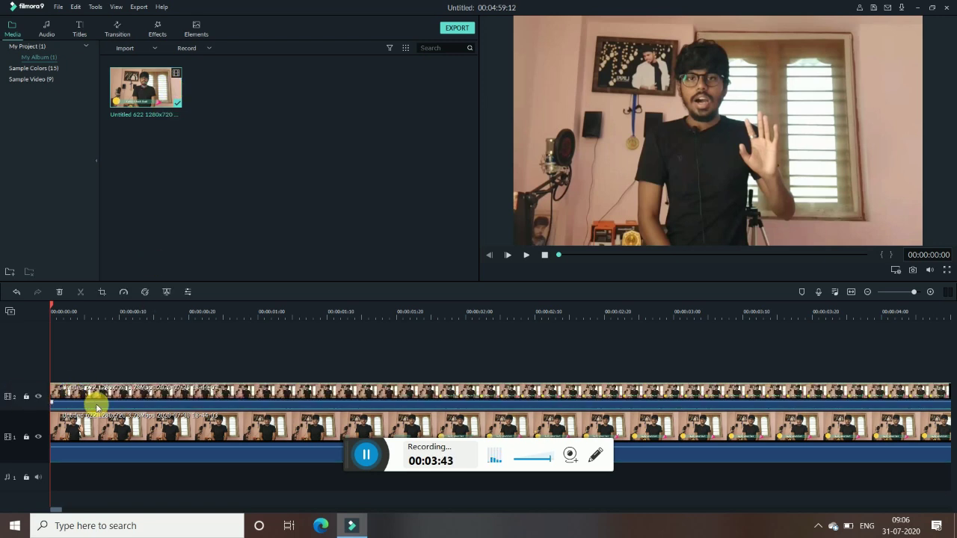
left_click_drag(164, 94, 2, 372)
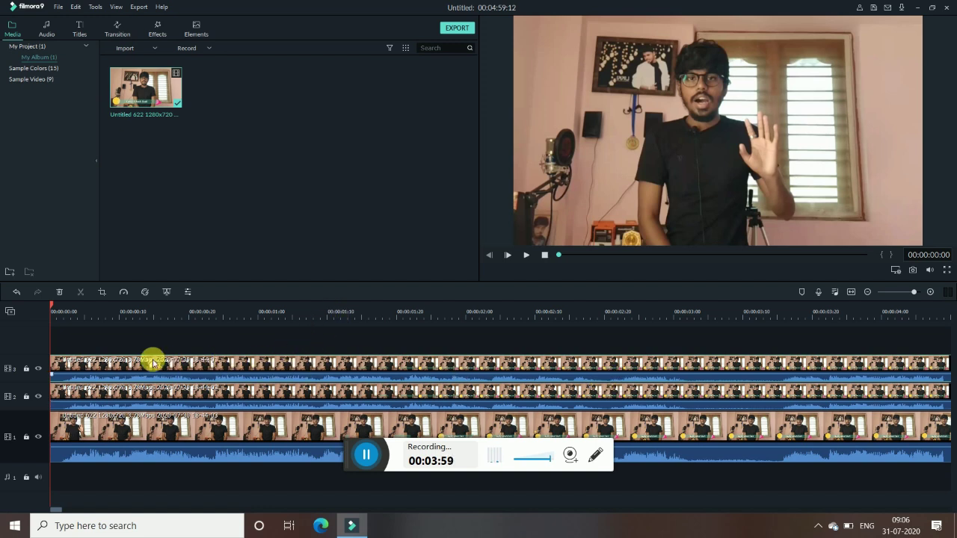
Delete the clip copies from video tracks 3 and 2 and close the clip properties.
double_click(352, 365)
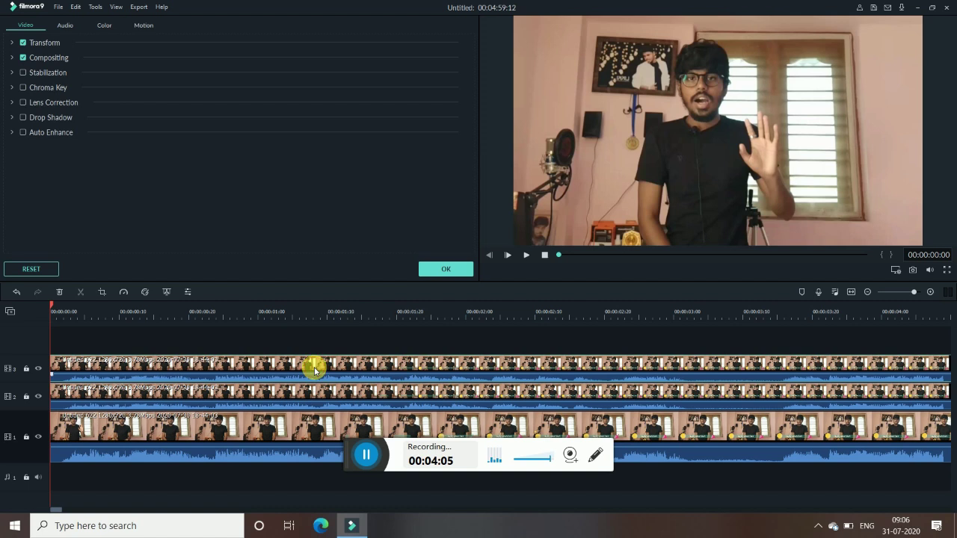
left_click(59, 293)
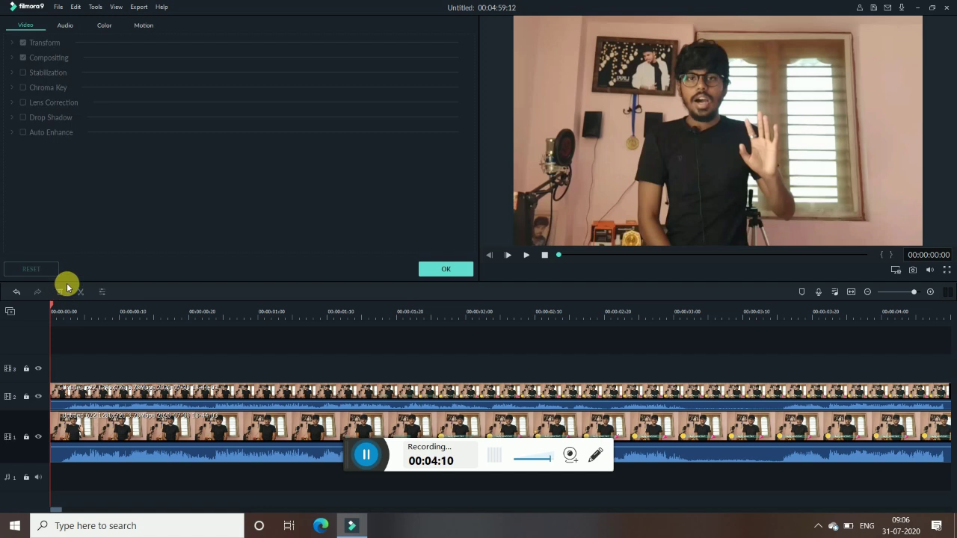
left_click(90, 391)
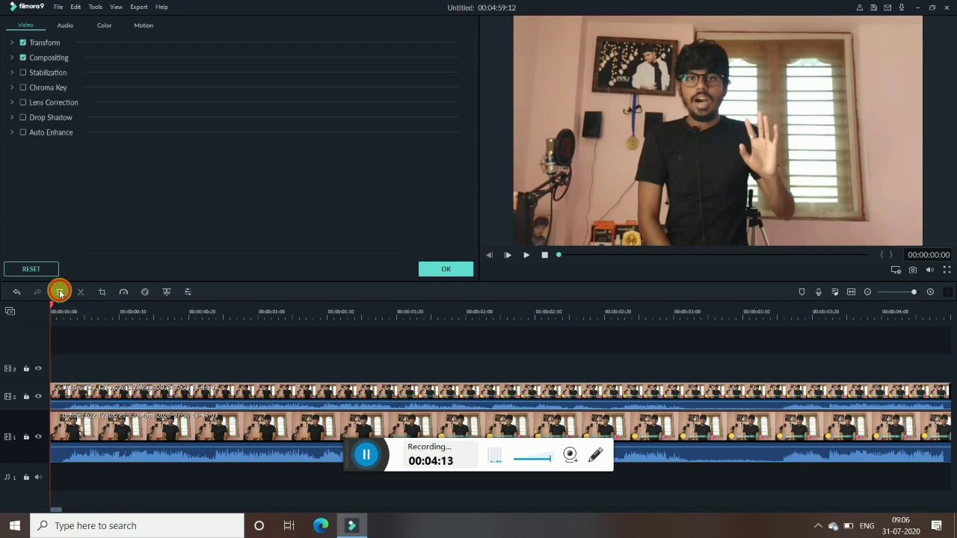
left_click(60, 293)
left_click(456, 271)
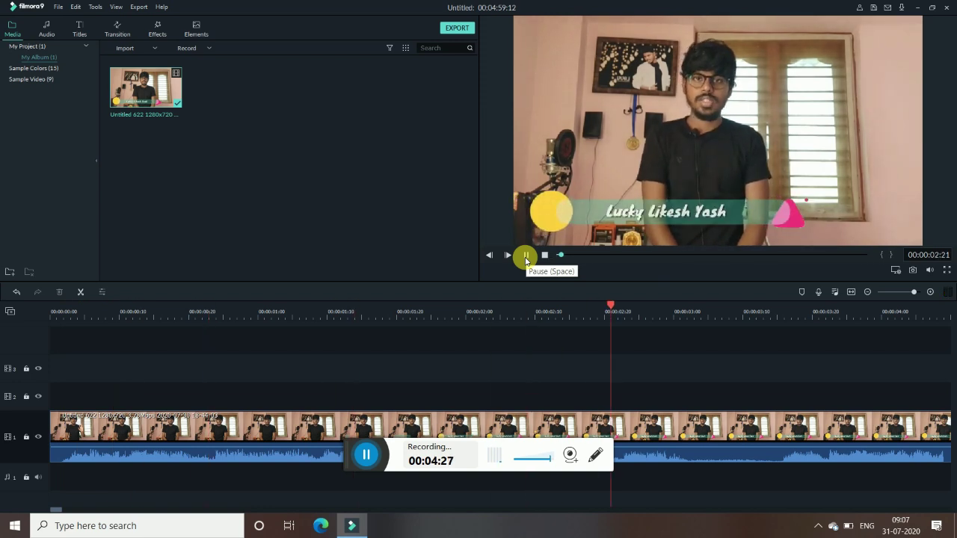
Play the clip to find the start of the unwanted part and split it at about 00:00:03:23.
left_click(526, 256)
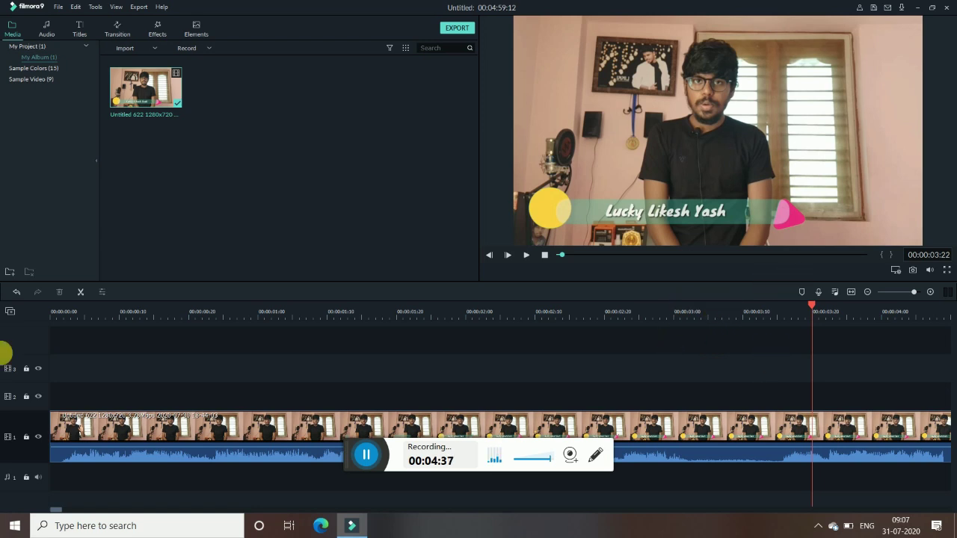
left_click_drag(814, 306, 701, 324)
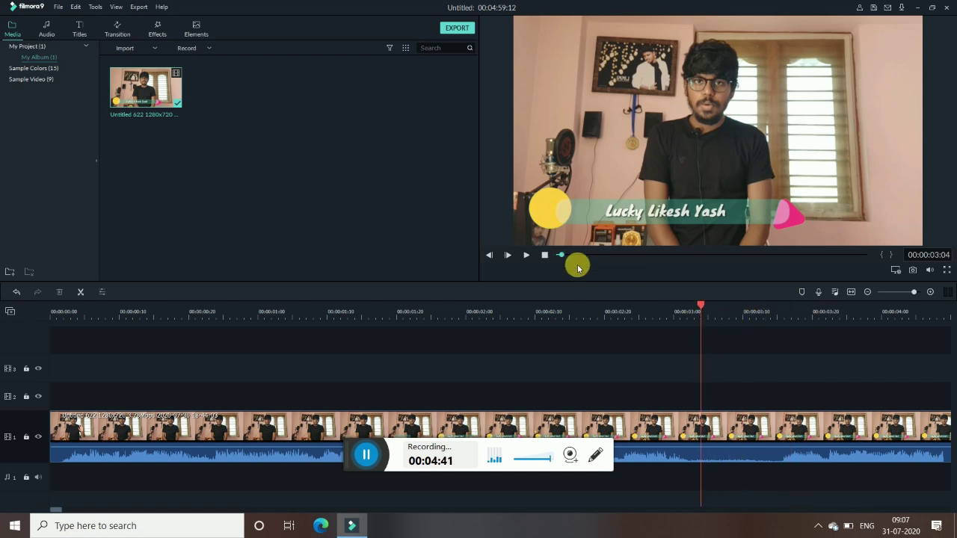
left_click(526, 257)
left_click(525, 256)
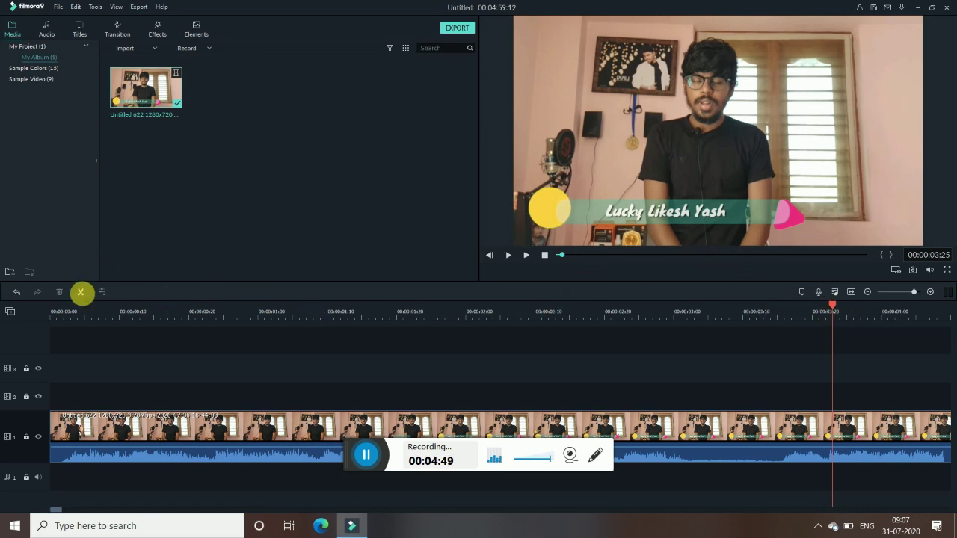
left_click(830, 437)
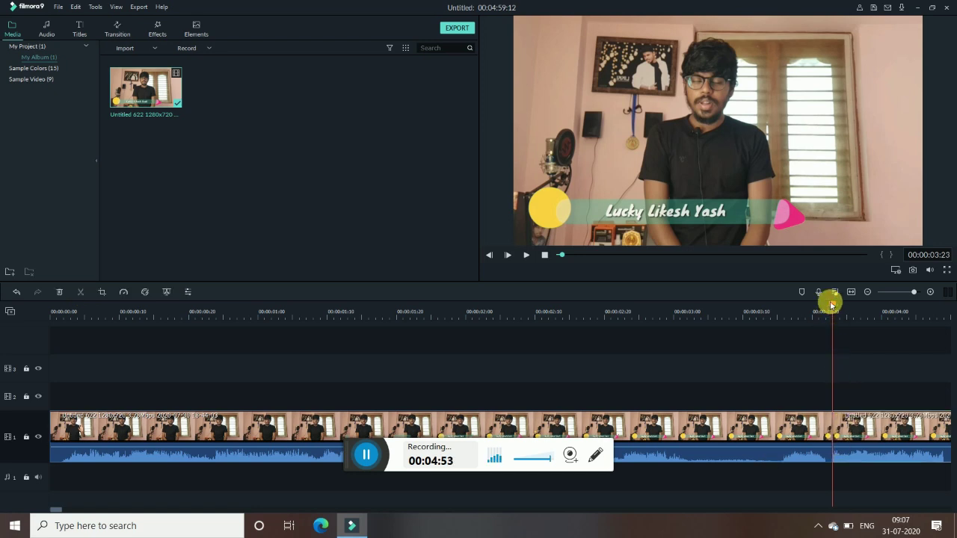
Play across the first cut to find the end of the unwanted part and split the clip again at about 00:00:04:25.
scroll(778, 318, "down", 1)
left_click(627, 312)
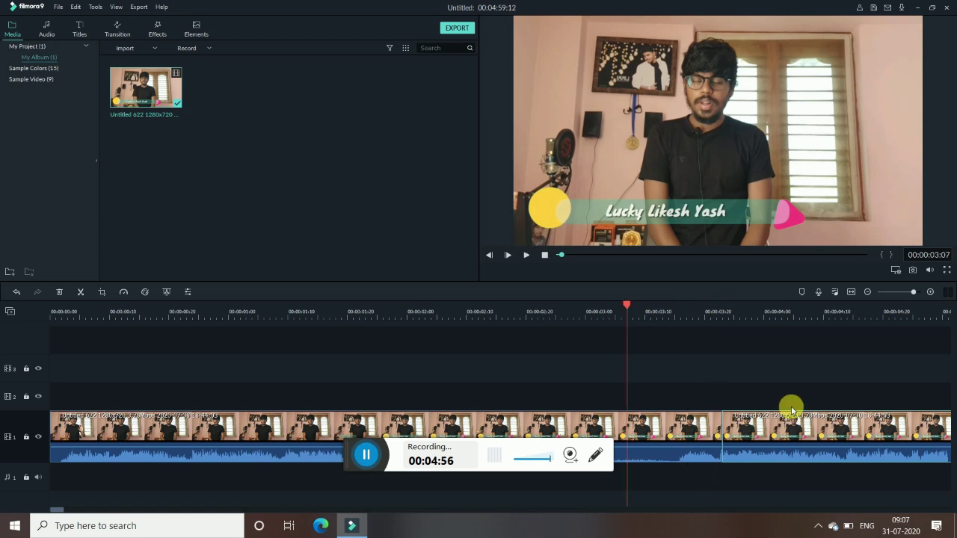
left_click(526, 257)
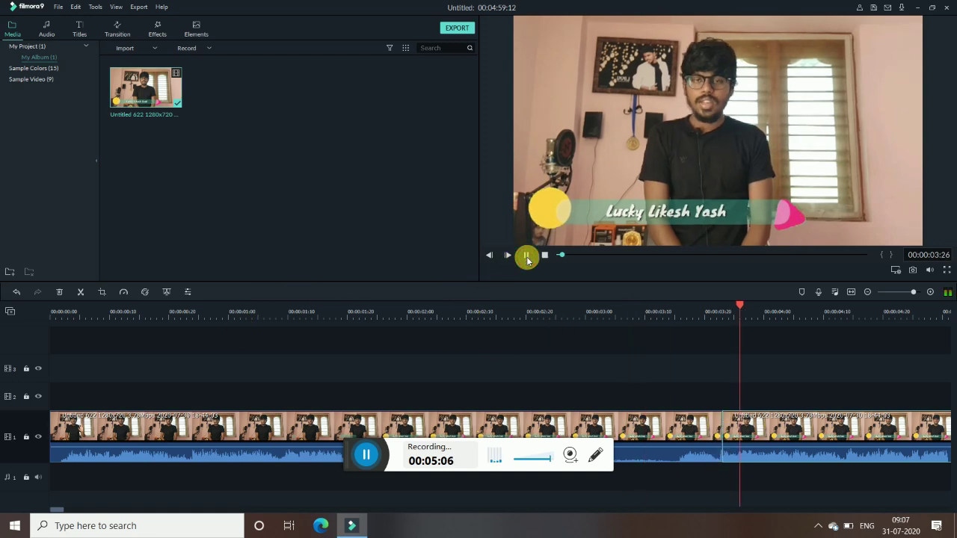
left_click(526, 257)
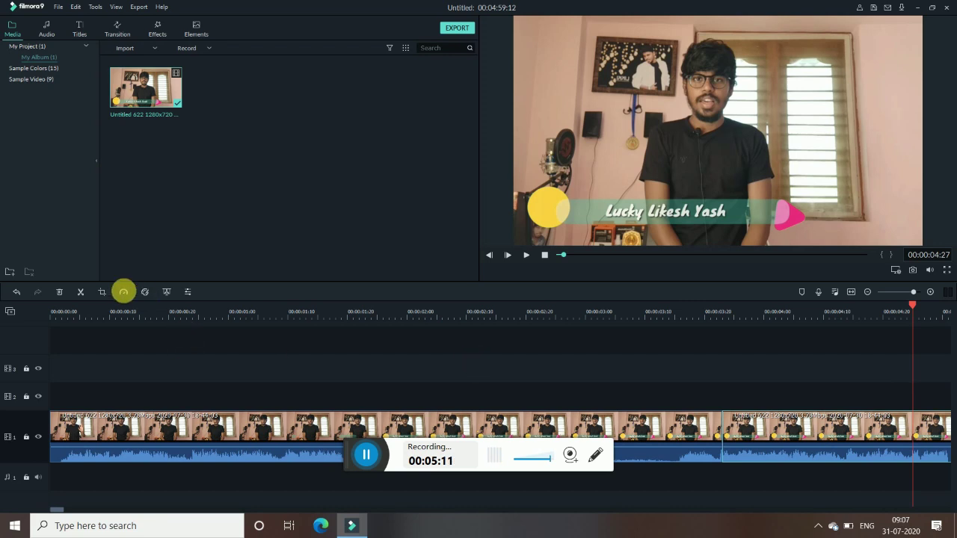
left_click(83, 291)
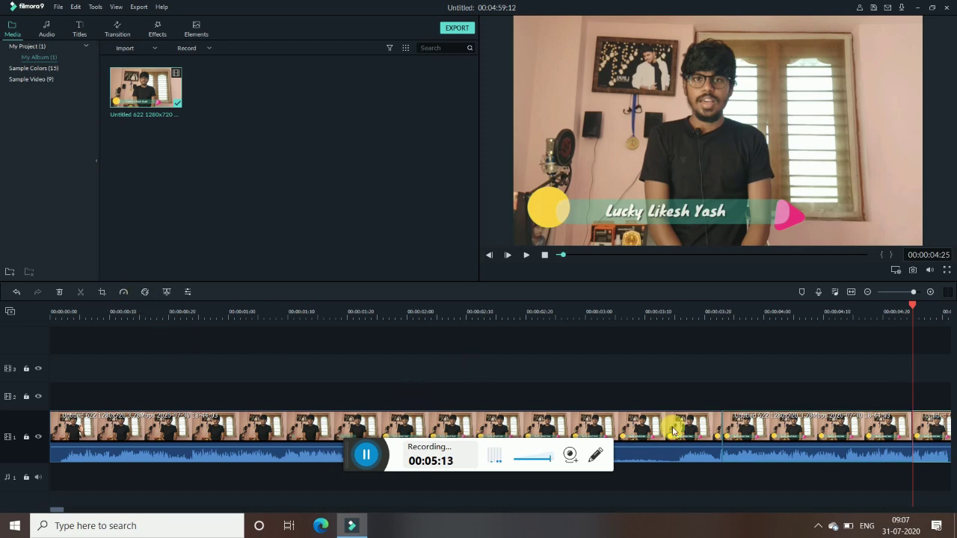
Move the segment between the two cuts up to video track 2 and delete it.
double_click(799, 428)
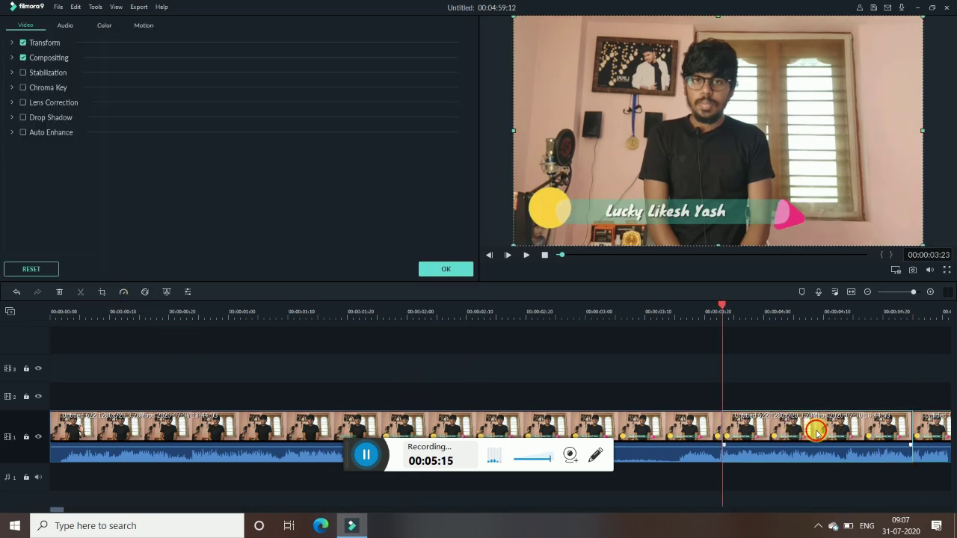
left_click_drag(816, 434, 821, 406)
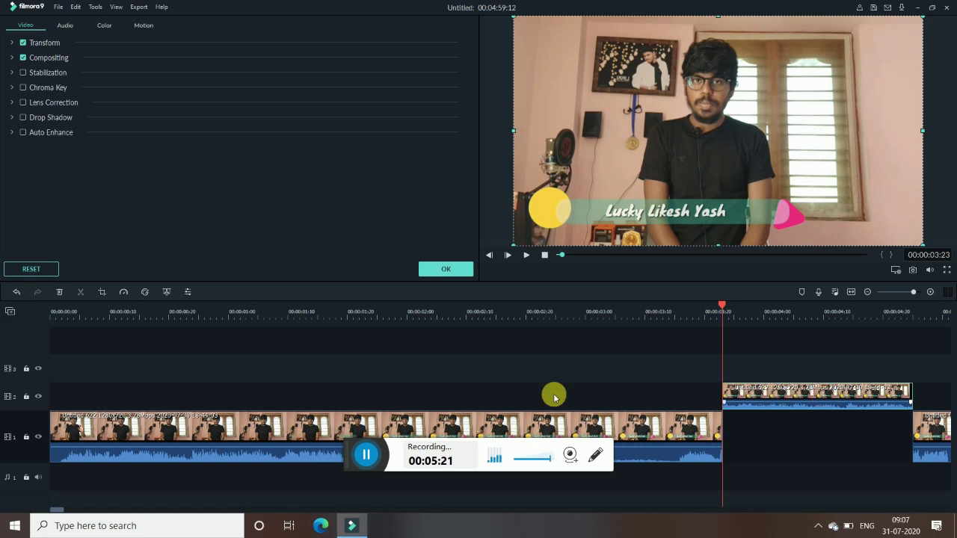
left_click(60, 293)
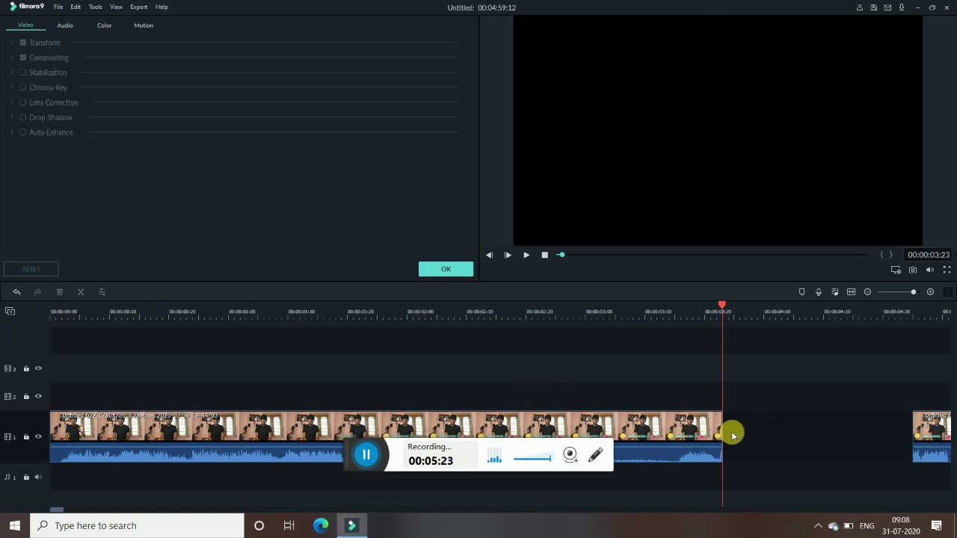
Close the gap on video track 1 by moving the second clip against the first, and play across the join.
left_click_drag(936, 427, 737, 438)
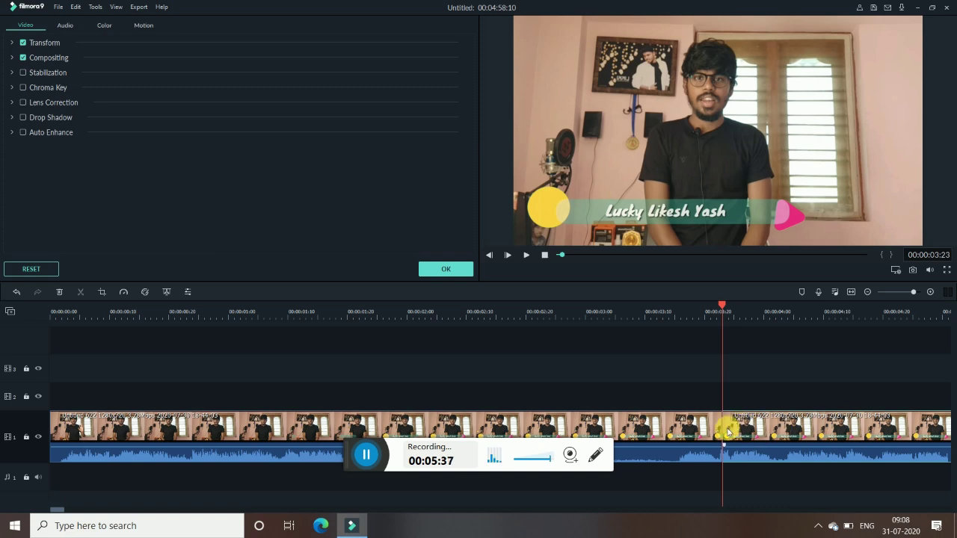
left_click(687, 321)
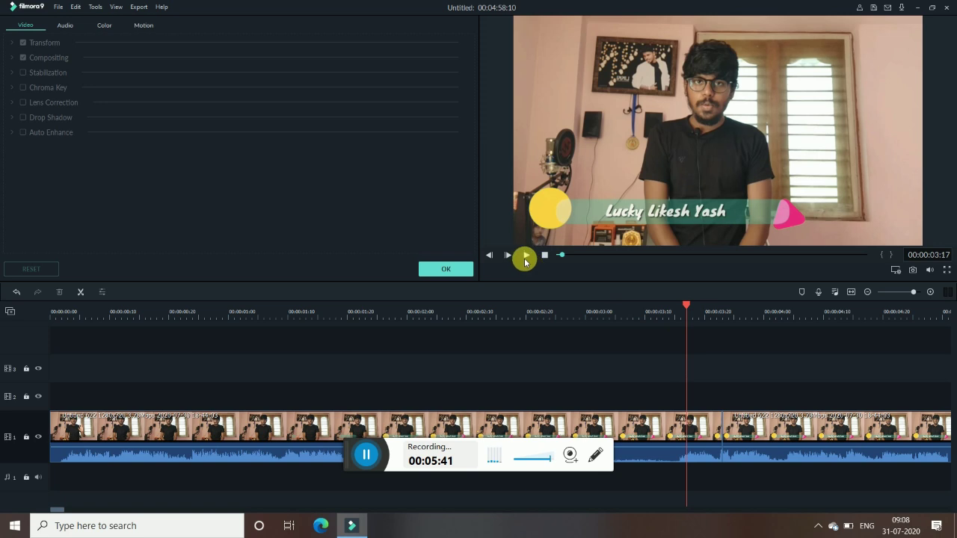
left_click(525, 257)
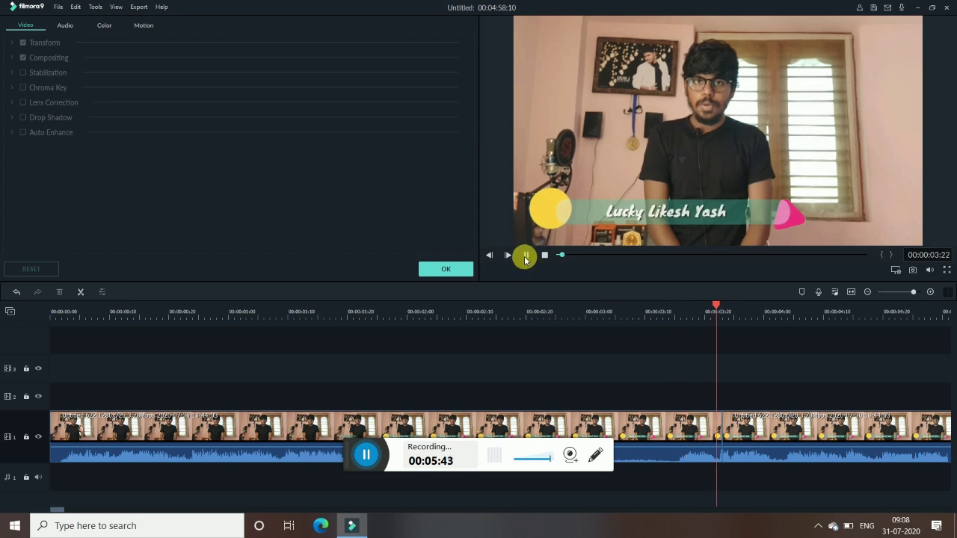
left_click(561, 314)
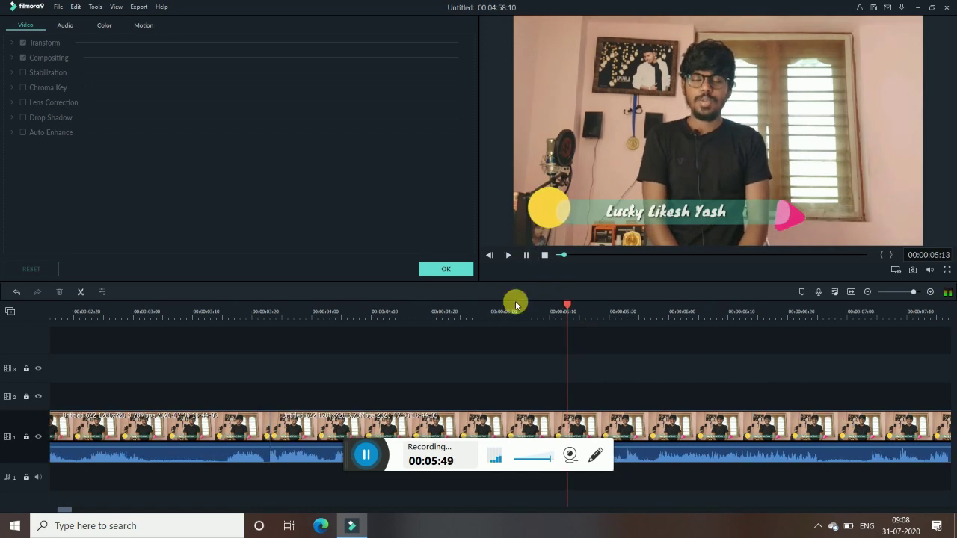
left_click(526, 257)
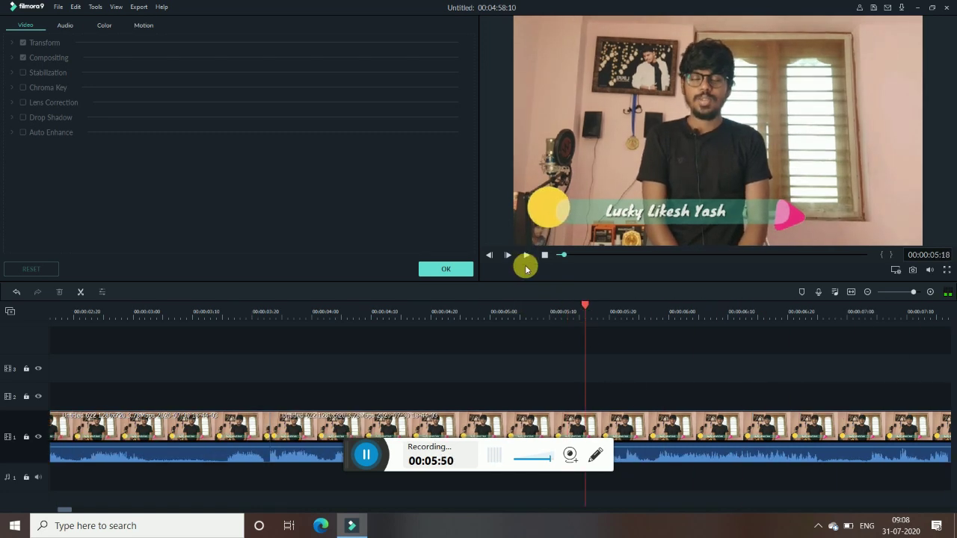
Close the clip properties and move the playhead back to 00:00:04:15.
left_click(452, 269)
left_click_drag(585, 307, 403, 317)
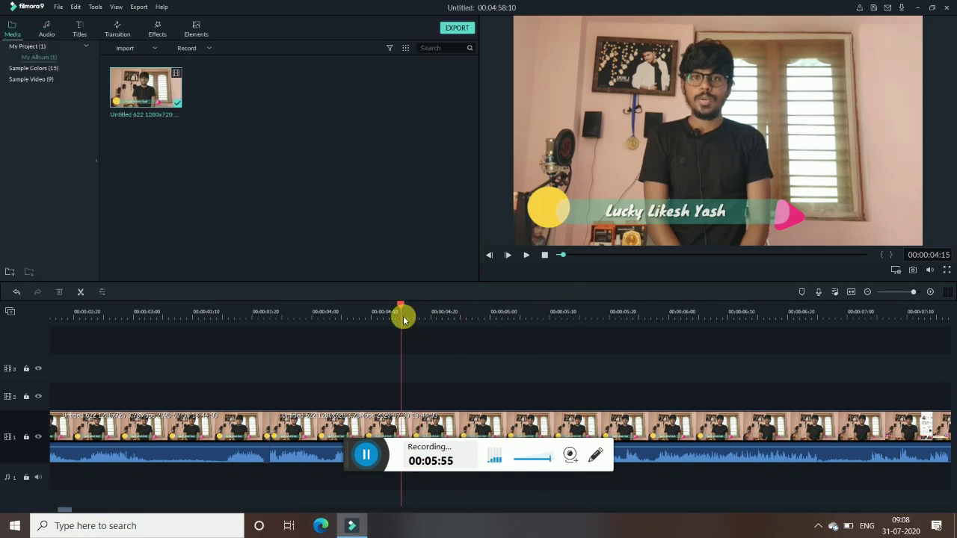
left_click_drag(430, 315, 573, 317)
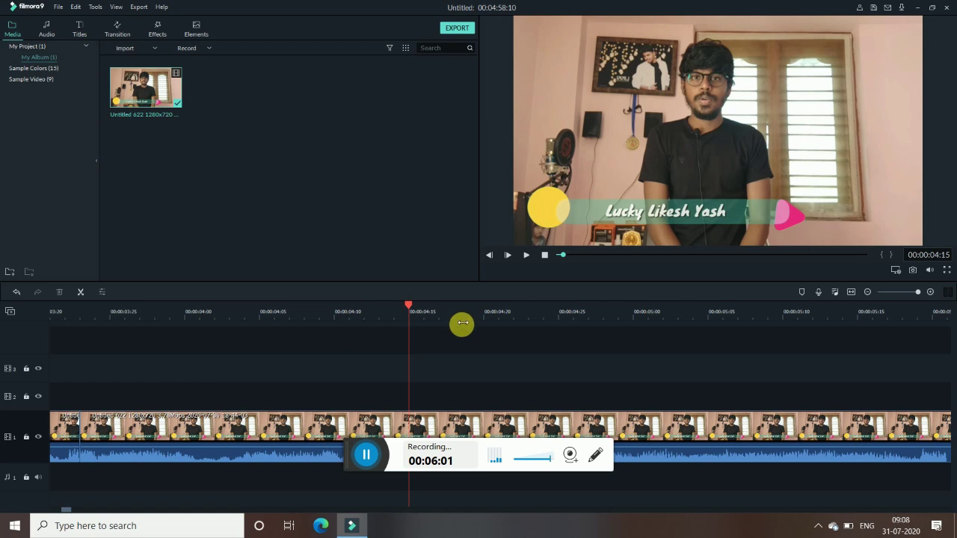
left_click_drag(595, 314, 449, 308)
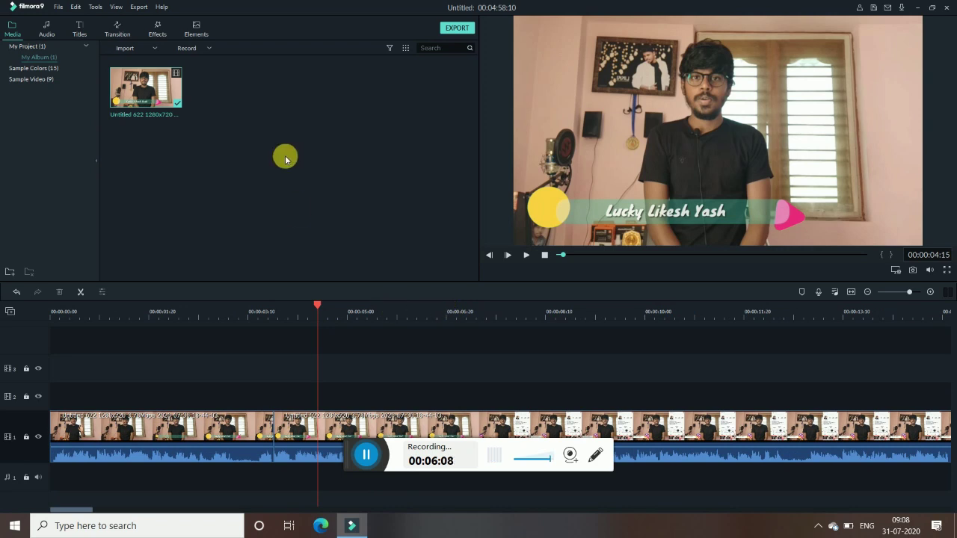
Add the Blurry Roll 3 transition to the start of the second clip and play it back from 00:00:03:00.
left_click(49, 35)
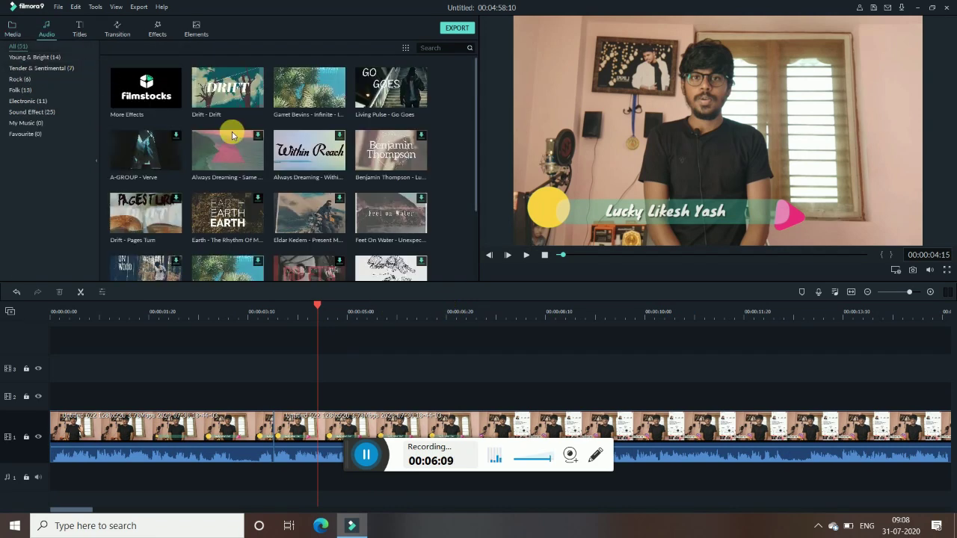
left_click(77, 29)
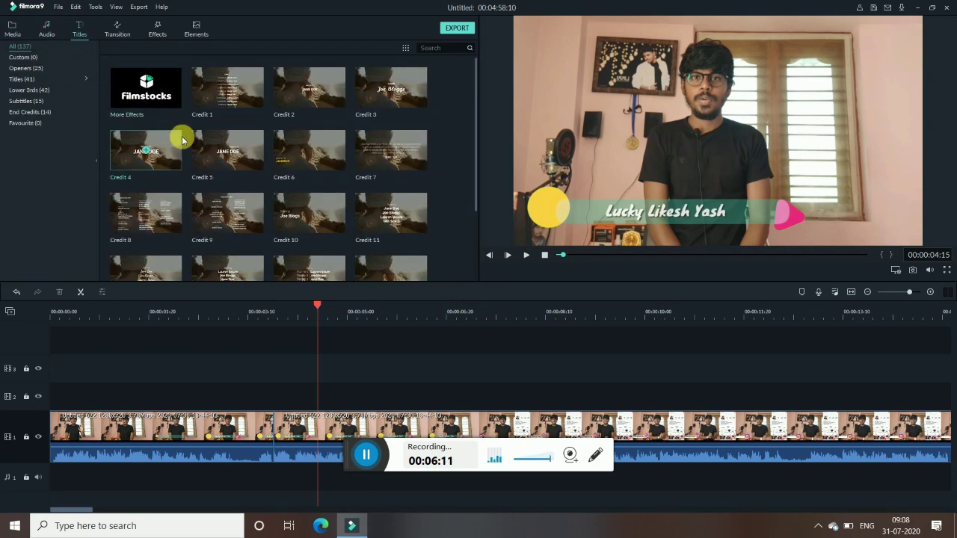
left_click(121, 30)
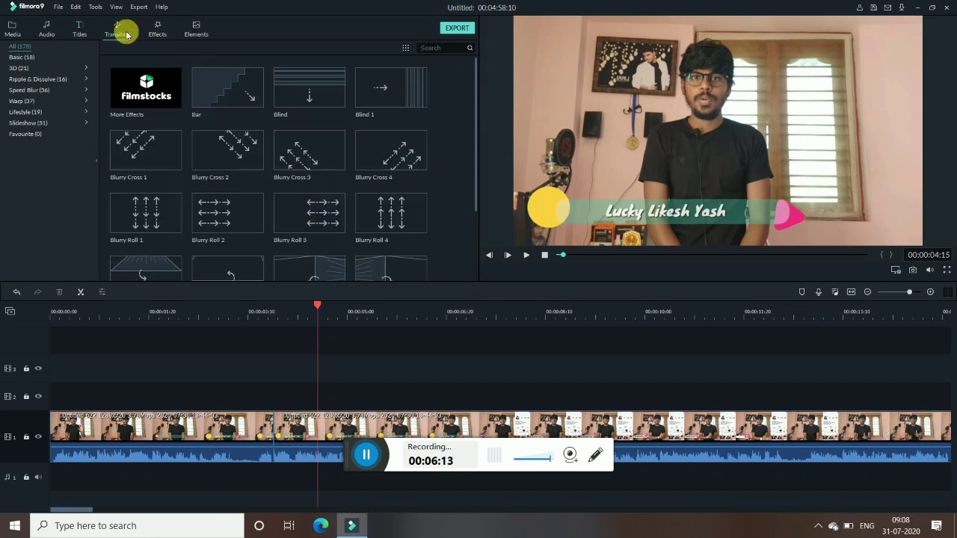
left_click_drag(340, 211, 329, 396)
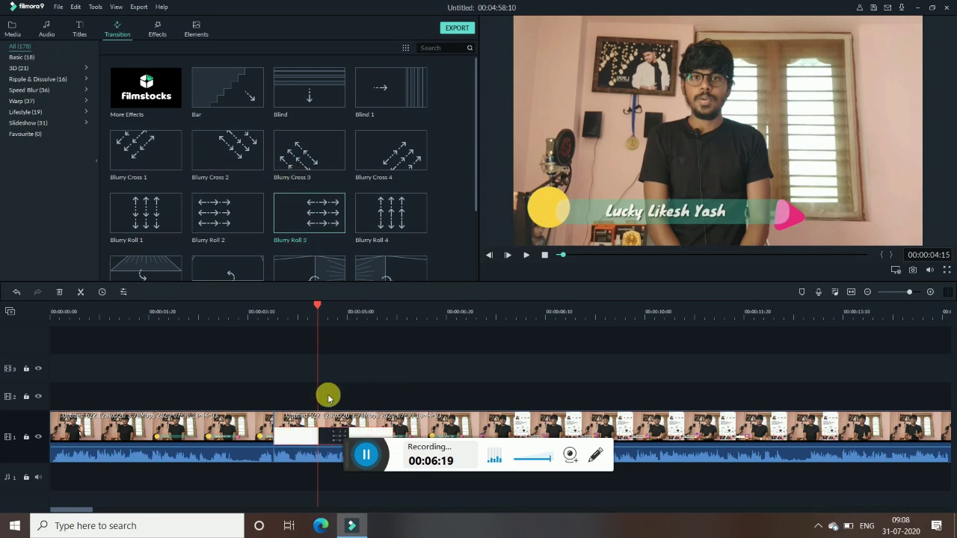
left_click(235, 321)
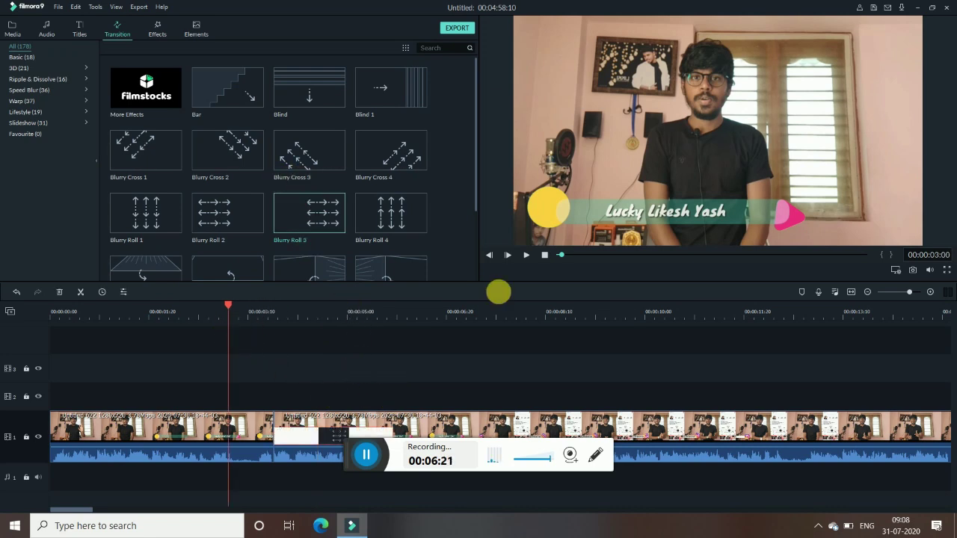
left_click(525, 255)
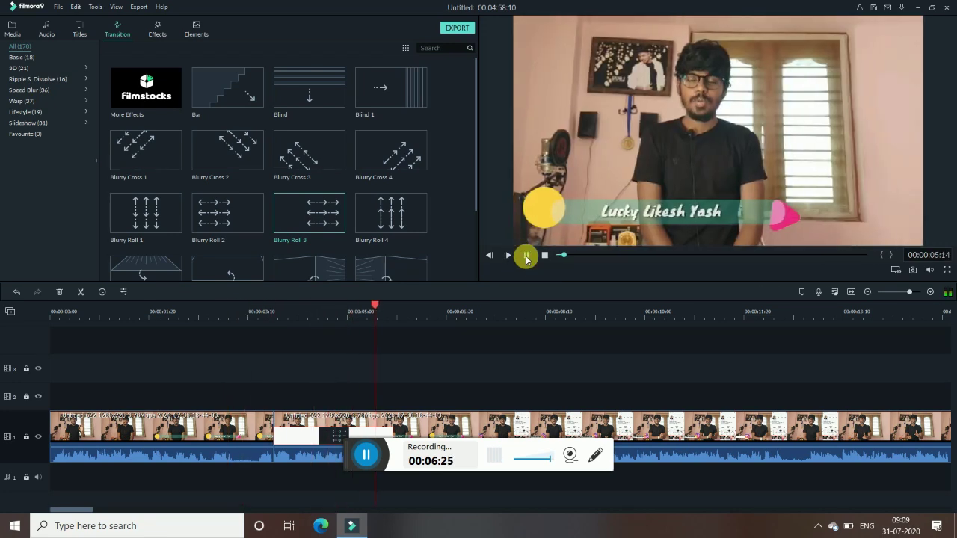
left_click(526, 255)
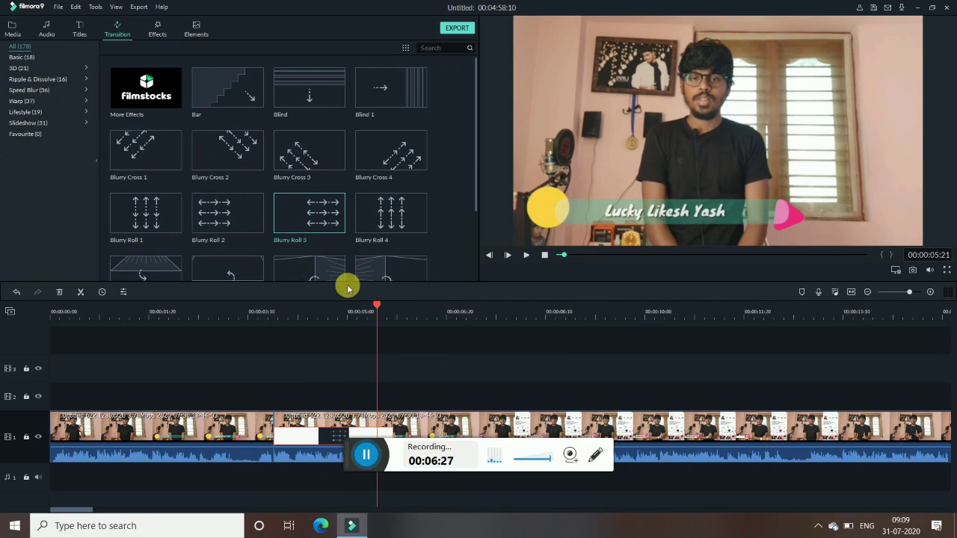
Examine the available transitions and the media, audio, title, effect and element libraries.
scroll(363, 156, "down", 5)
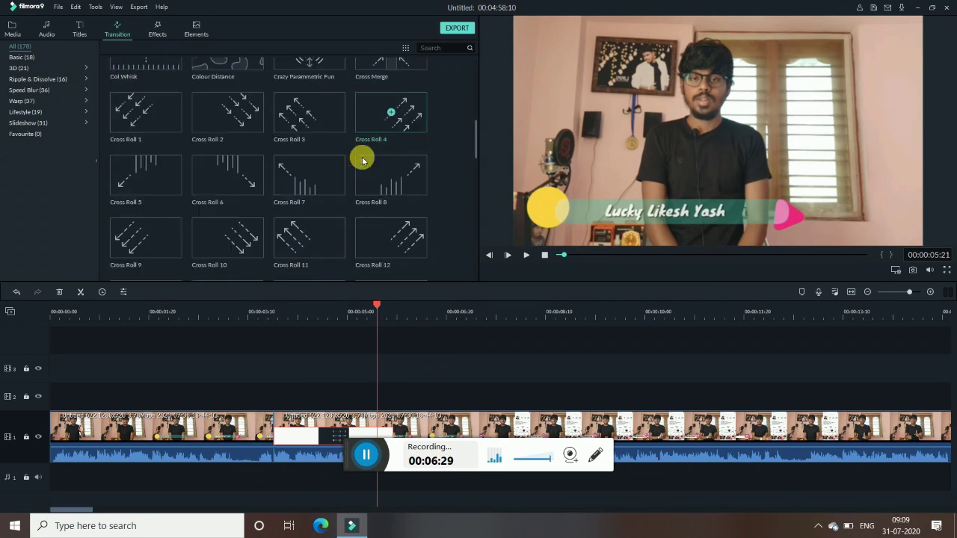
scroll(363, 159, "up", 5)
scroll(363, 158, "down", 3)
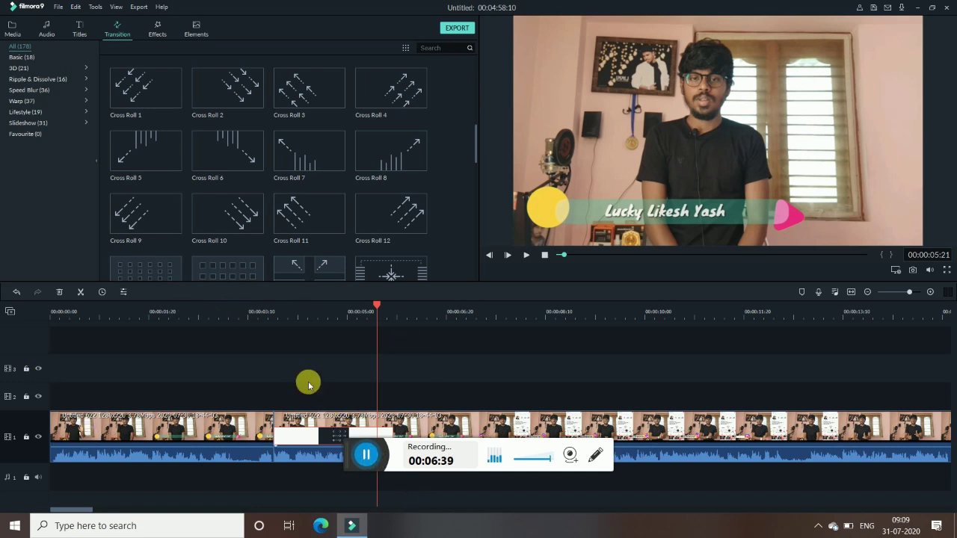
scroll(352, 241, "up", 5)
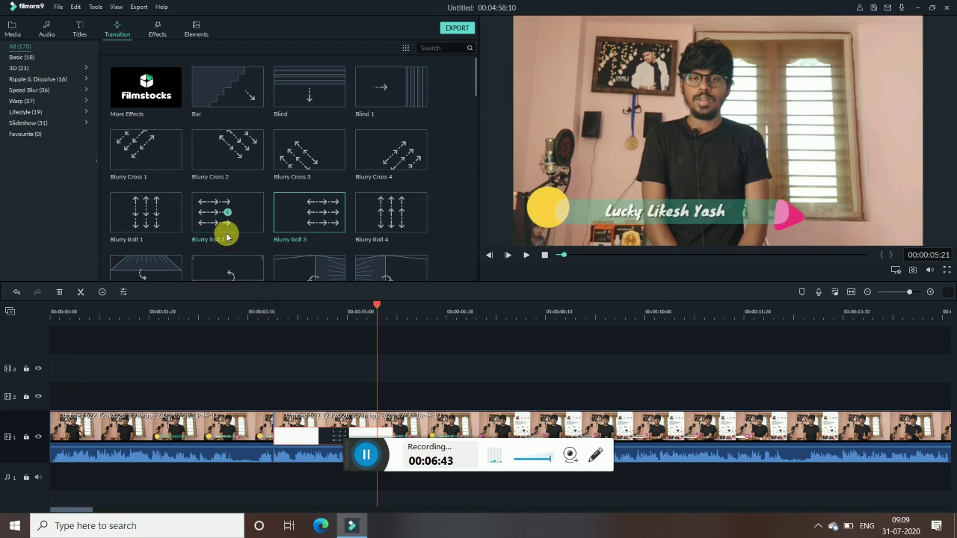
left_click(11, 29)
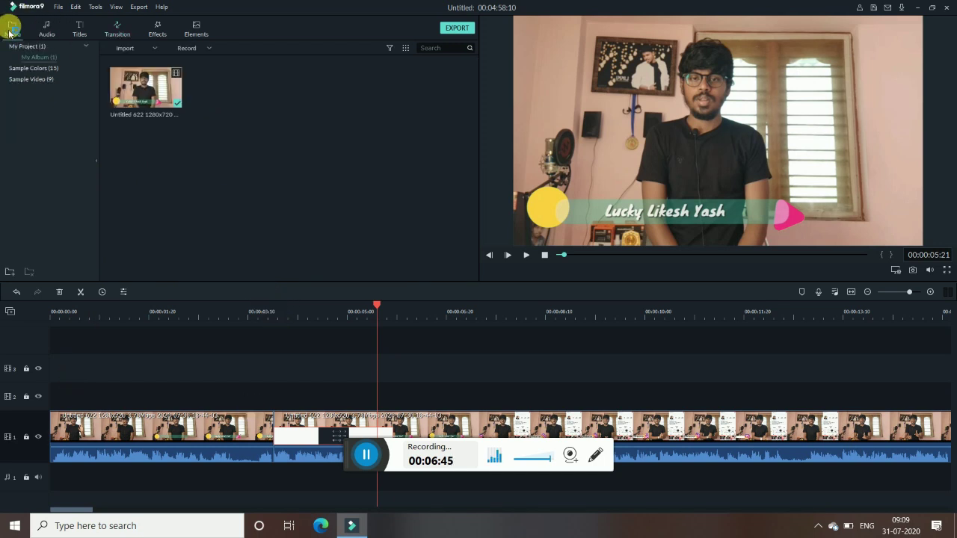
left_click(45, 30)
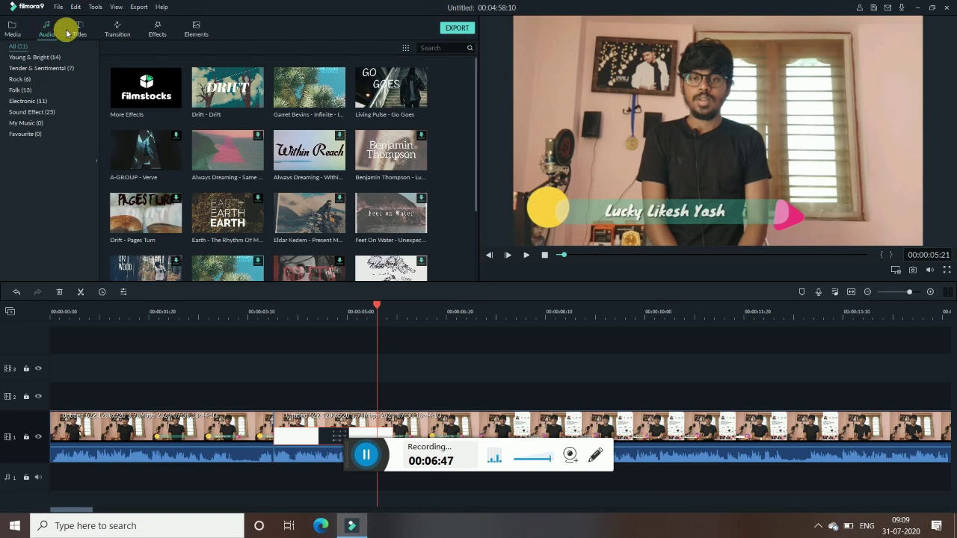
left_click(78, 30)
left_click(119, 29)
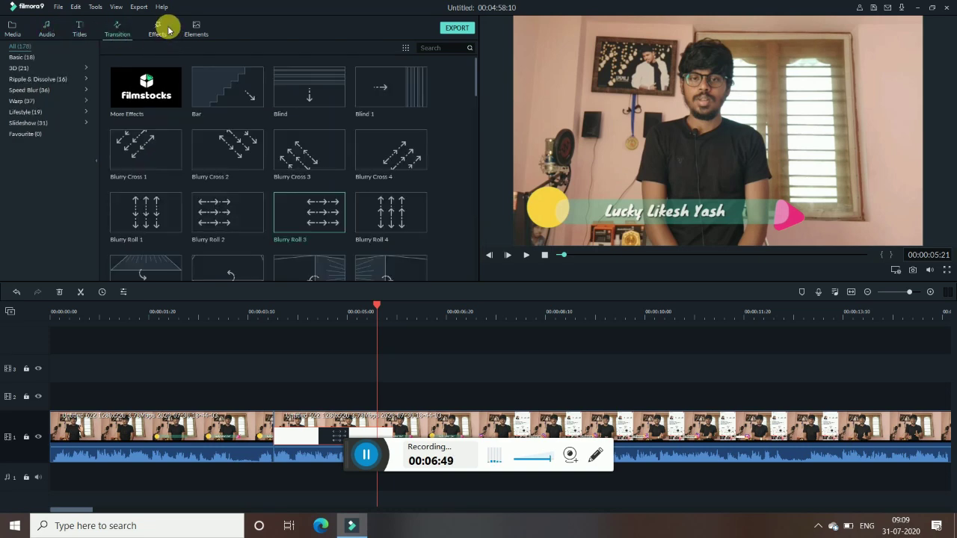
left_click(160, 30)
left_click(194, 30)
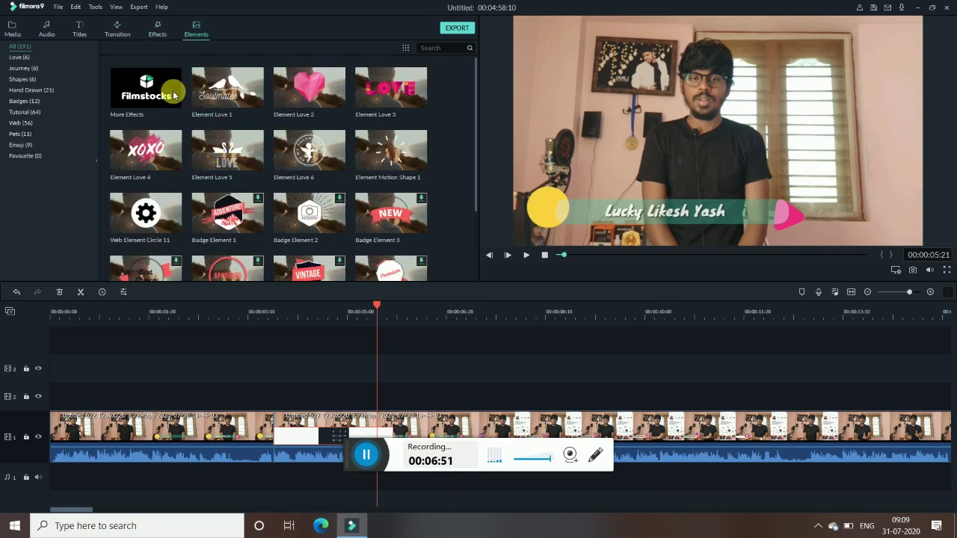
left_click(160, 34)
scroll(474, 180, "down", 5)
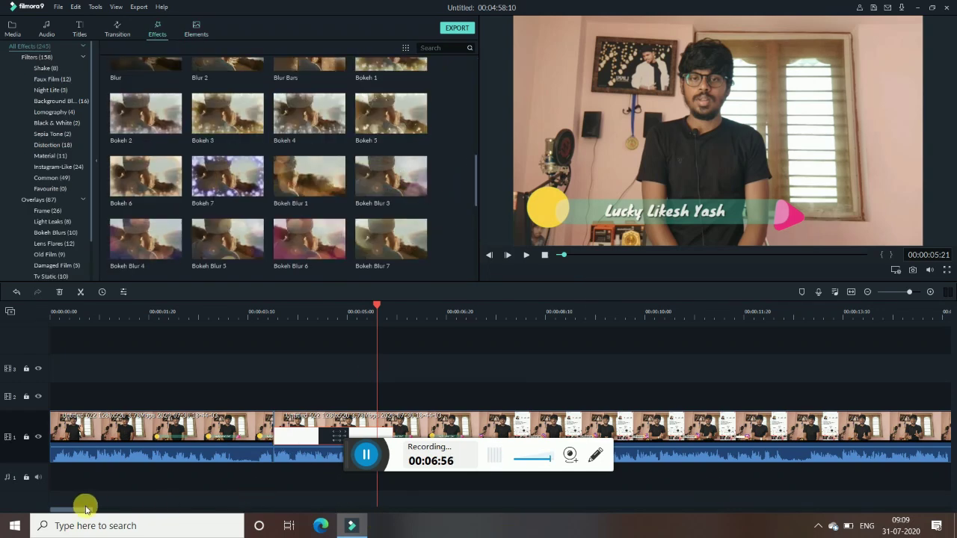
left_click_drag(73, 510, 22, 496)
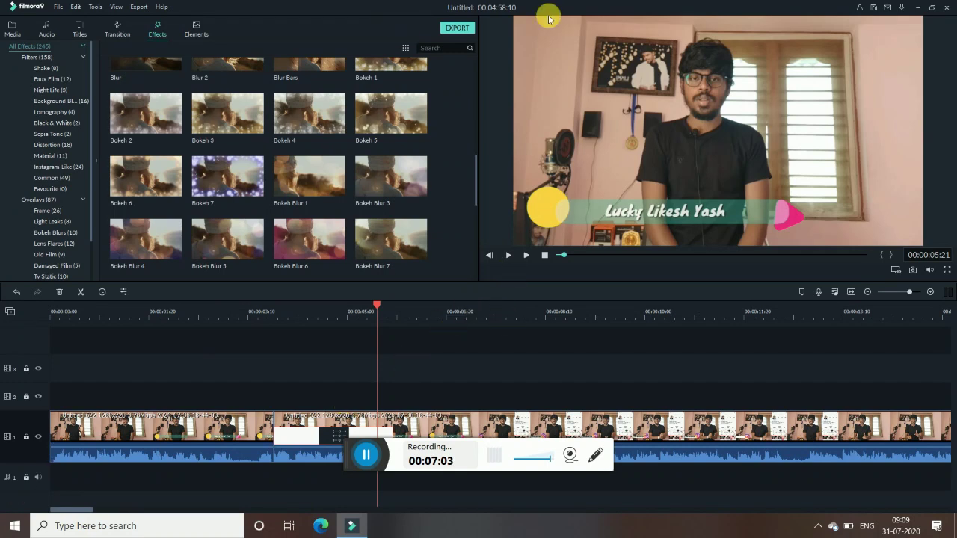
scroll(432, 123, "up", 10)
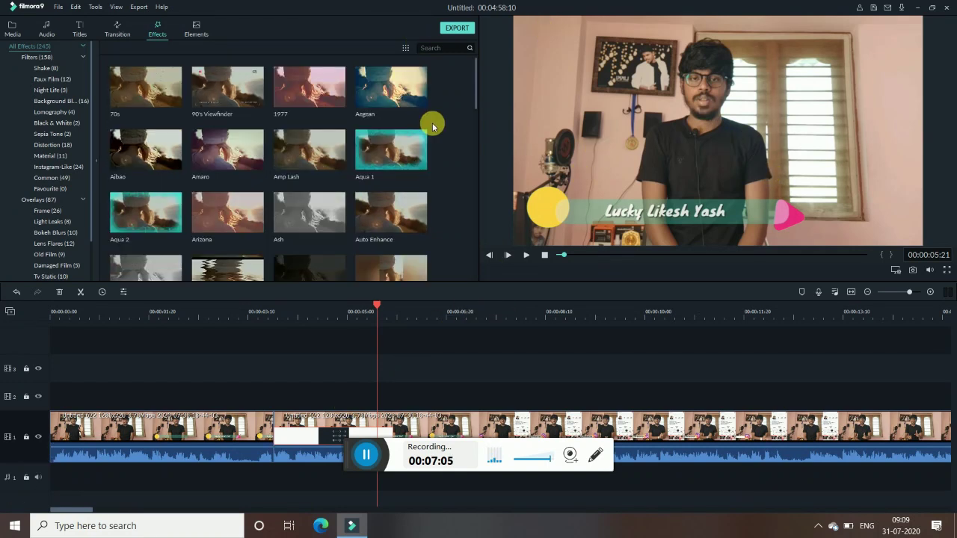
Open the export settings for a local MP4 file, dismissing the connection message, and enter the creator's first name as the file name.
left_click(456, 29)
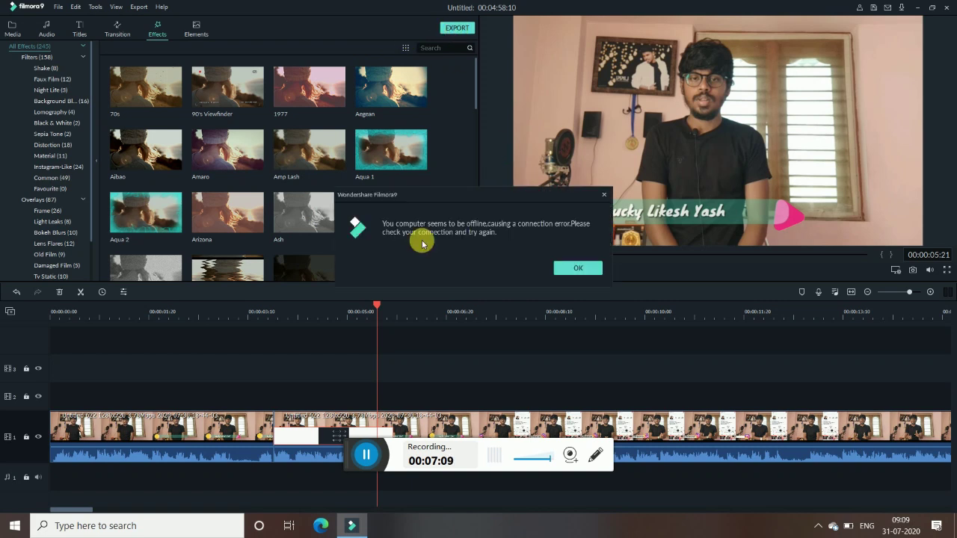
left_click(582, 272)
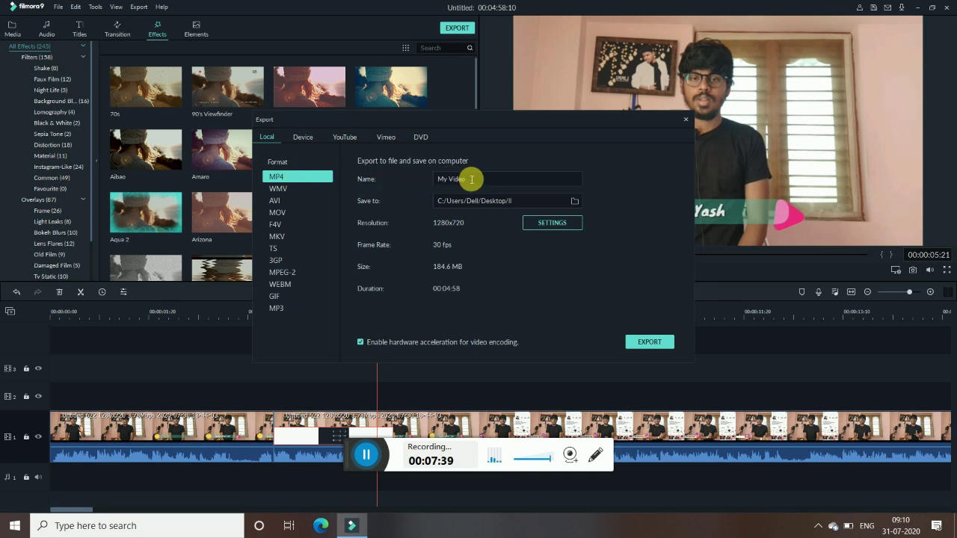
left_click_drag(486, 179, 384, 188)
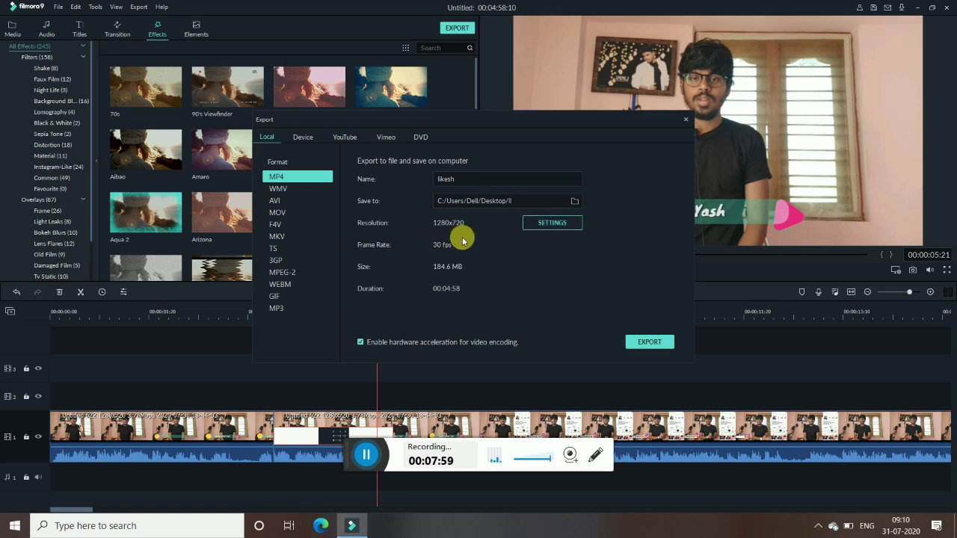
Try Best quality at 352x288 for the export, and return to Better quality at 1280x720.
left_click(541, 223)
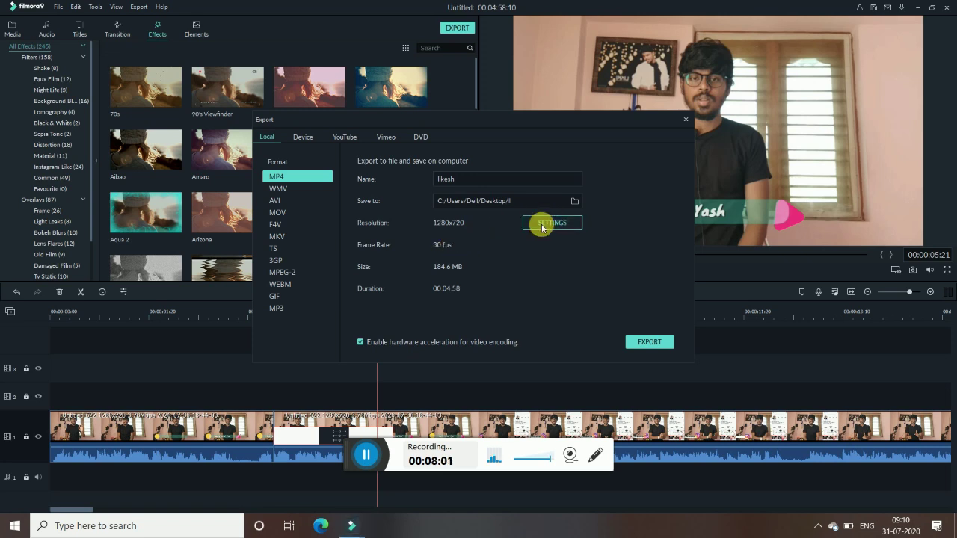
left_click(514, 182)
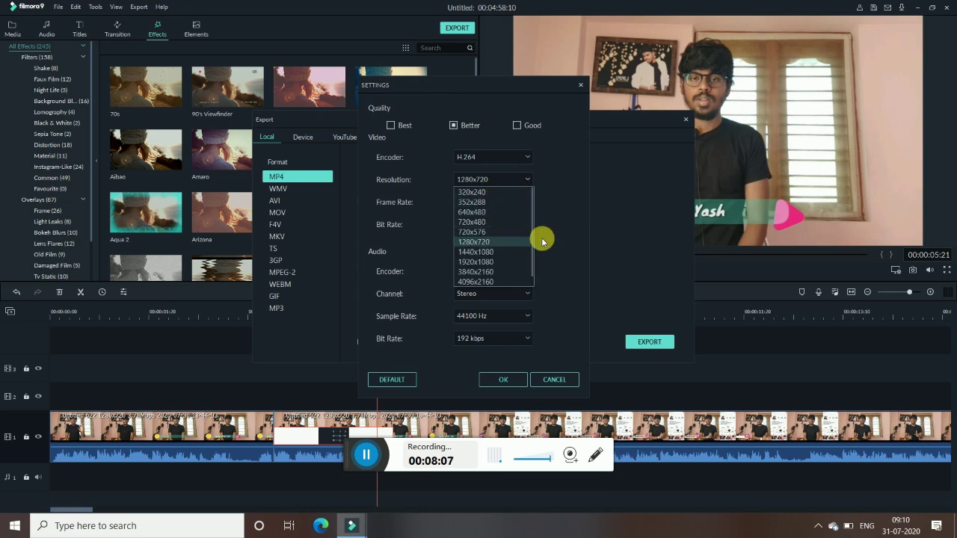
left_click(578, 216)
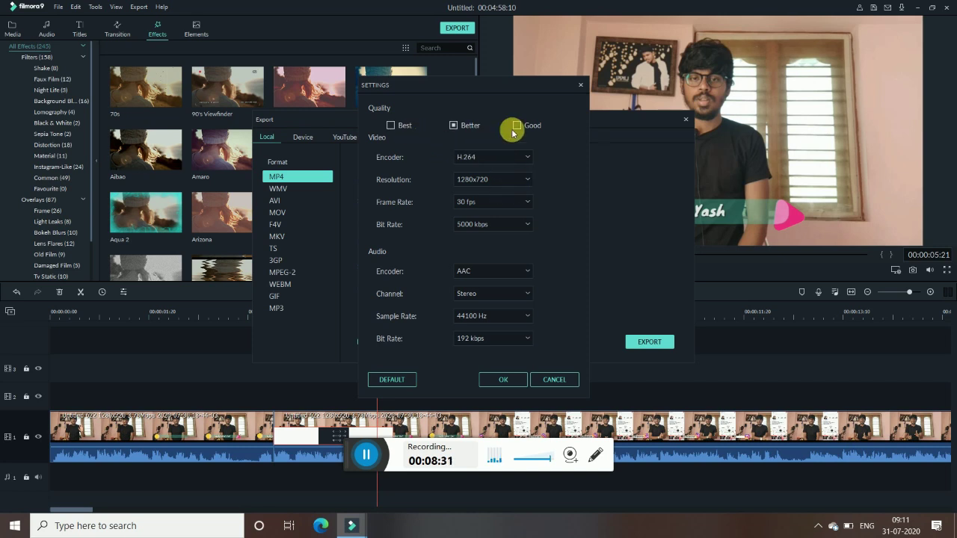
left_click(493, 180)
left_click(491, 206)
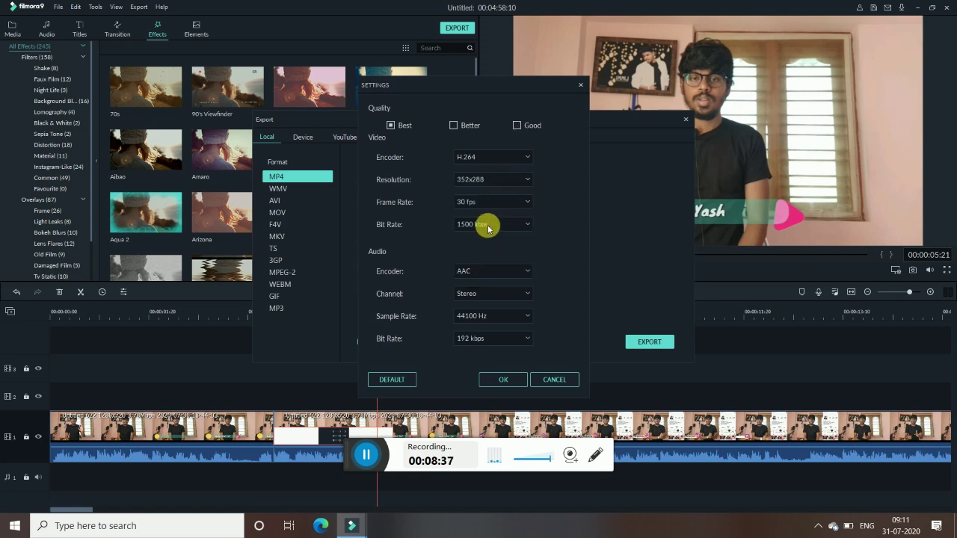
left_click(502, 180)
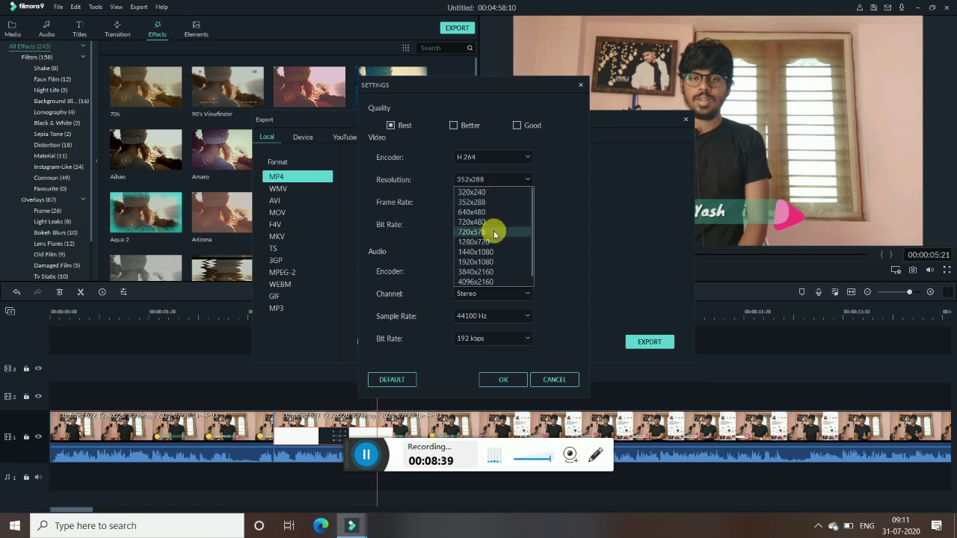
left_click(484, 241)
left_click(466, 126)
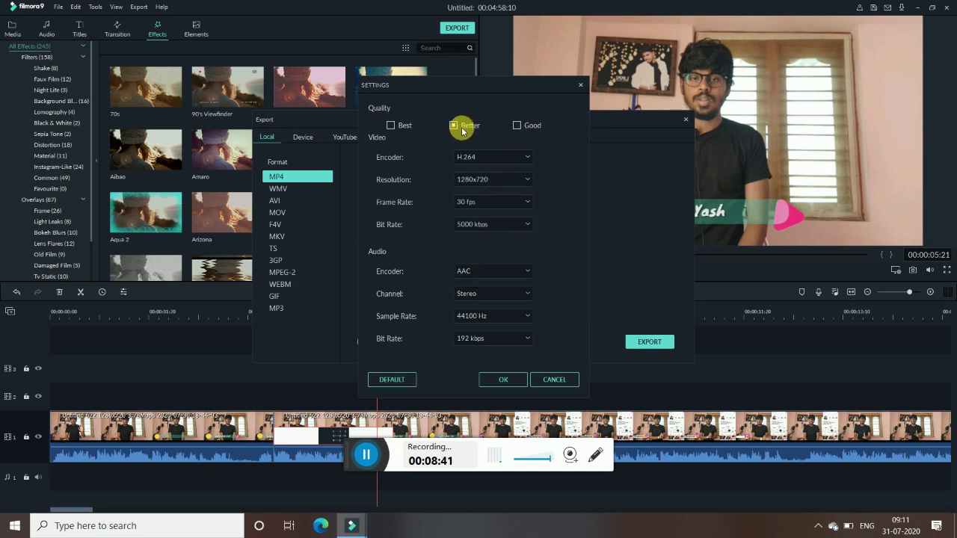
left_click(499, 382)
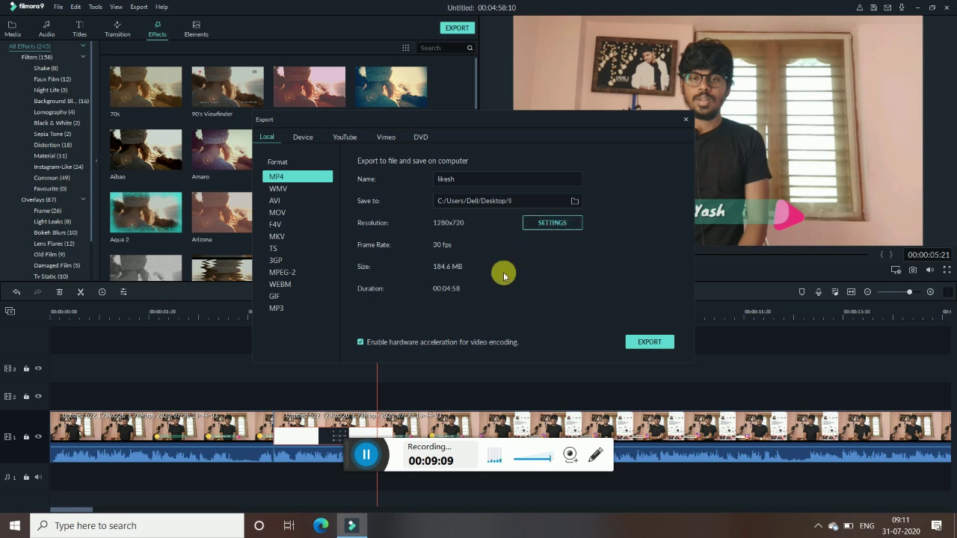
Set the export to Good quality at 352x288 resolution and start exporting the video.
left_click(574, 226)
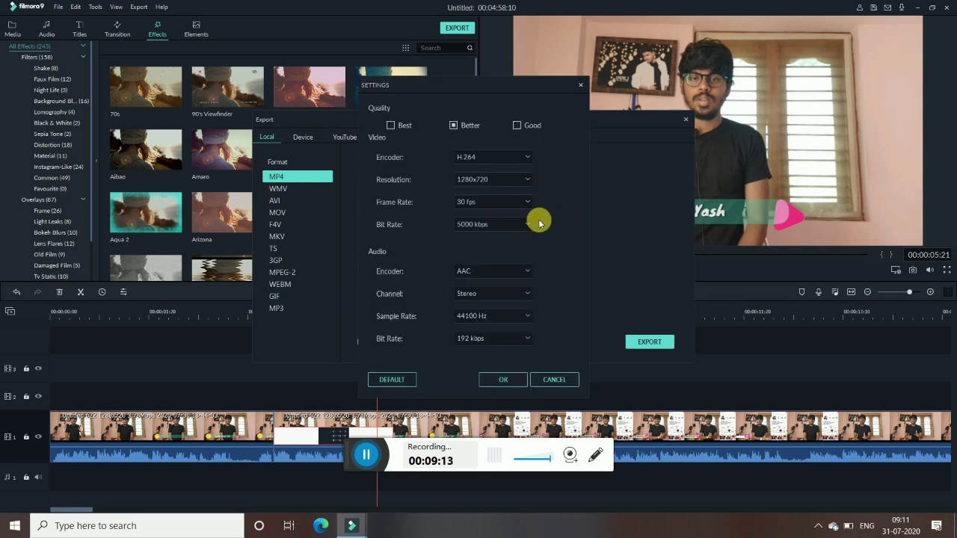
left_click(497, 181)
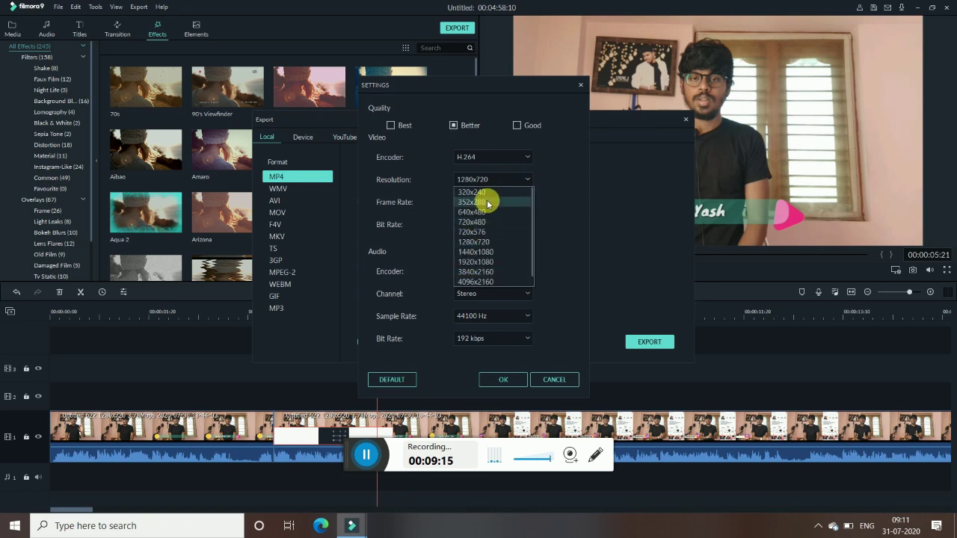
left_click(486, 192)
left_click(516, 125)
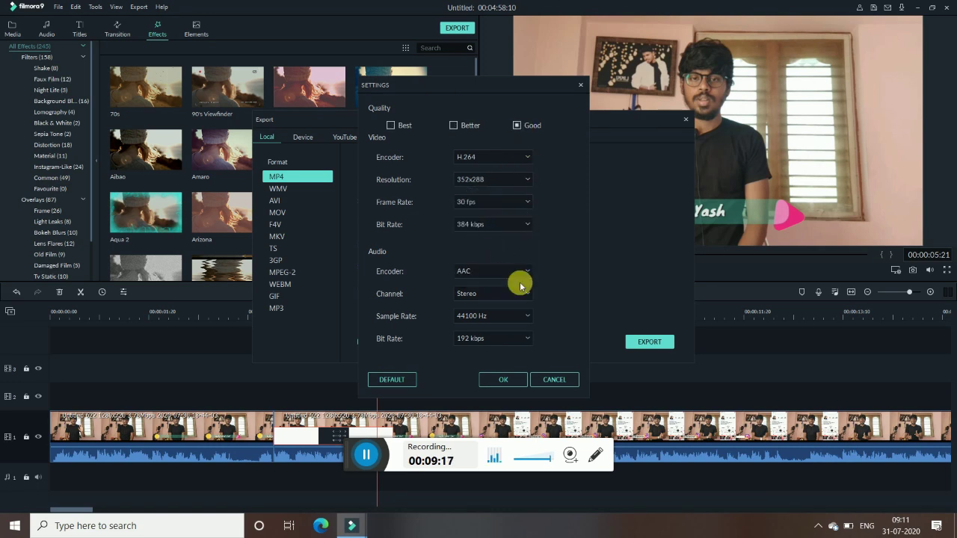
left_click(503, 379)
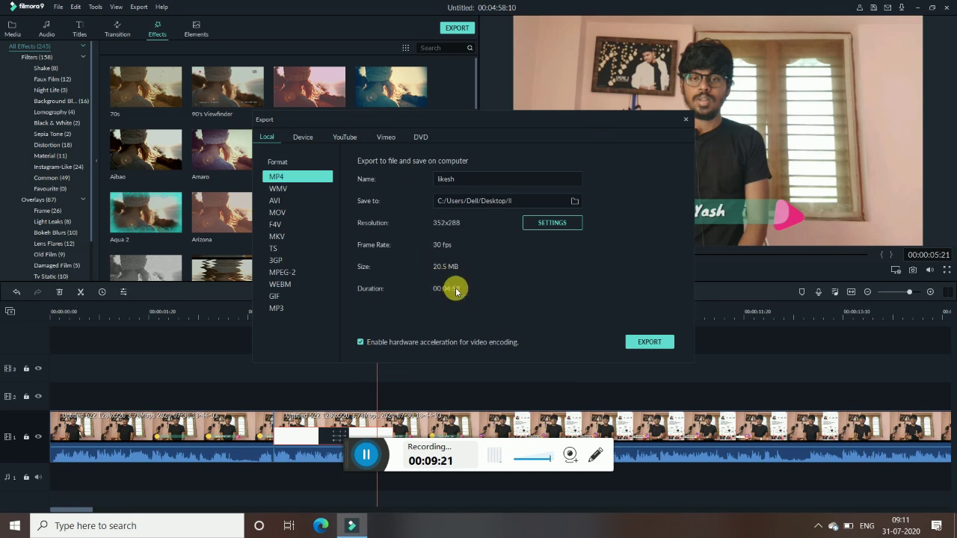
left_click(661, 346)
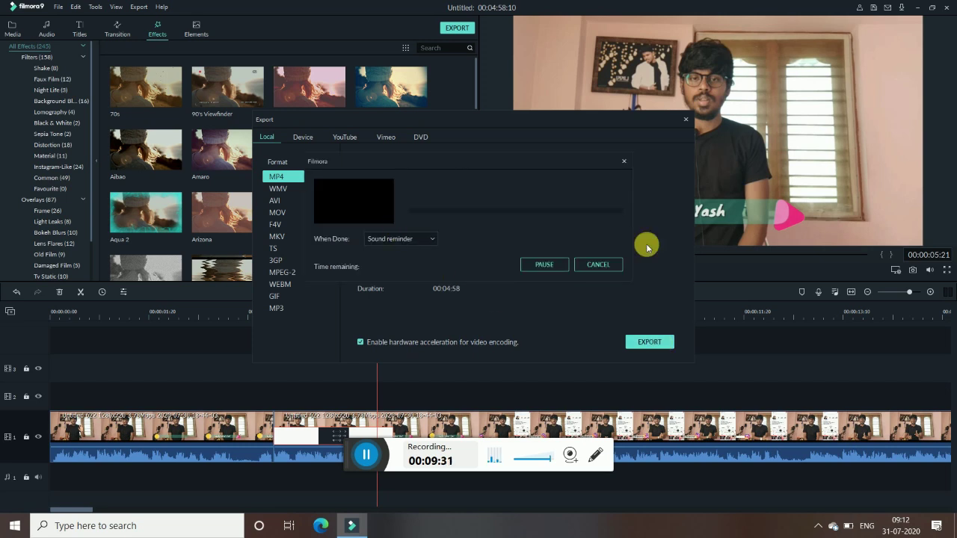